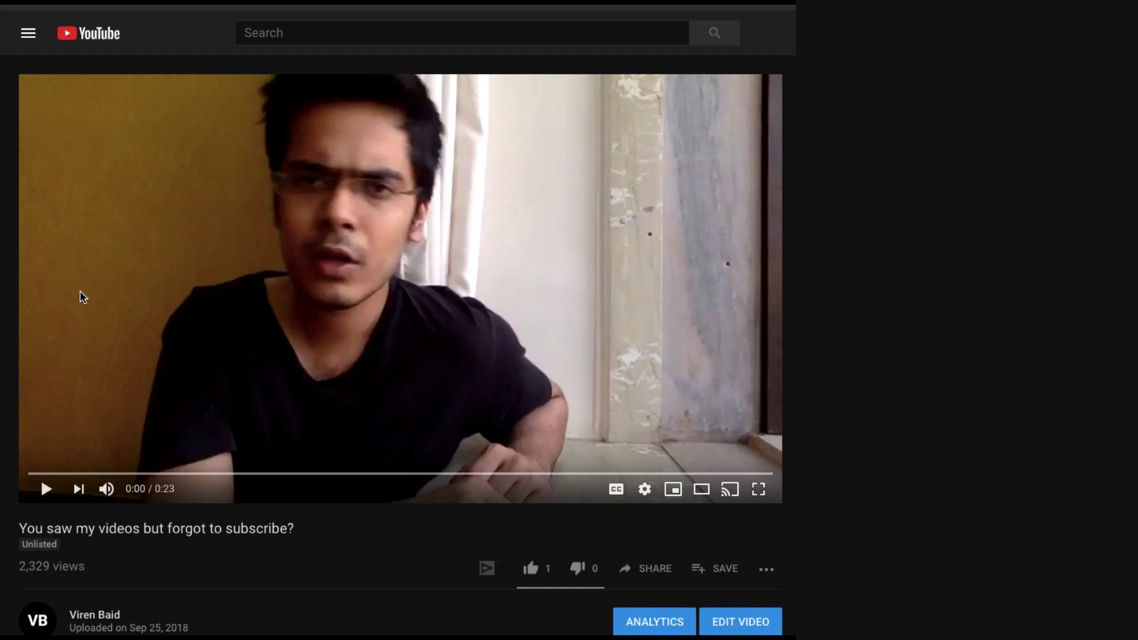
Play the unlisted YouTube video 'You saw my videos but forgot to subscribe?'
{"action": "left_click", "coordinate": [230, 303]}
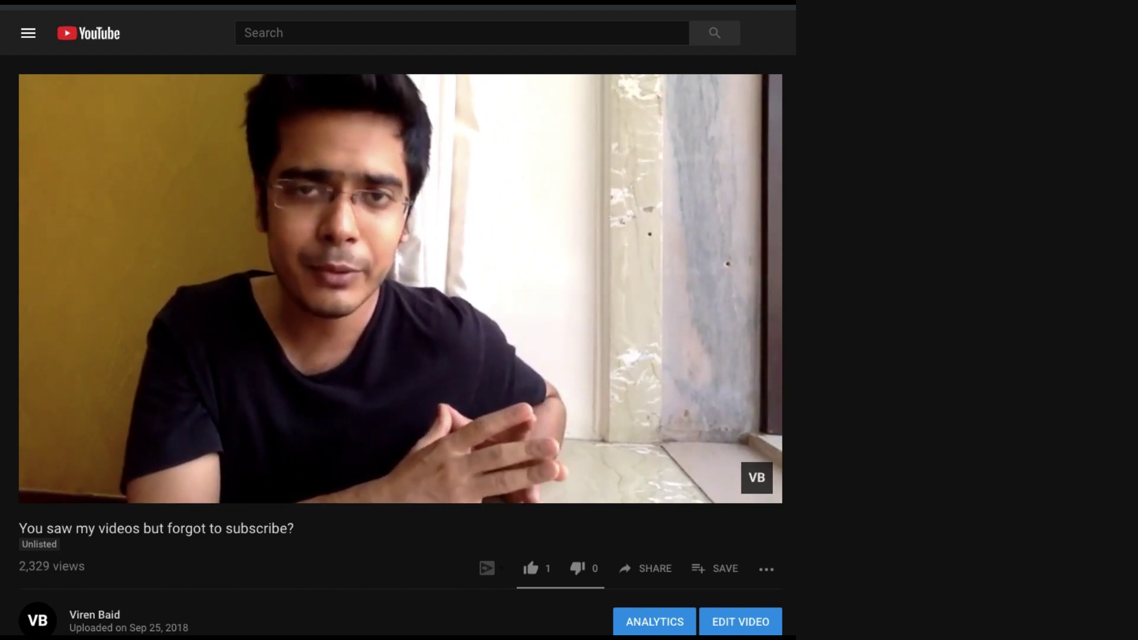
Let the subscribe reminder video play through to its end
{"action": "mouse_move", "coordinate": [226, 300]}
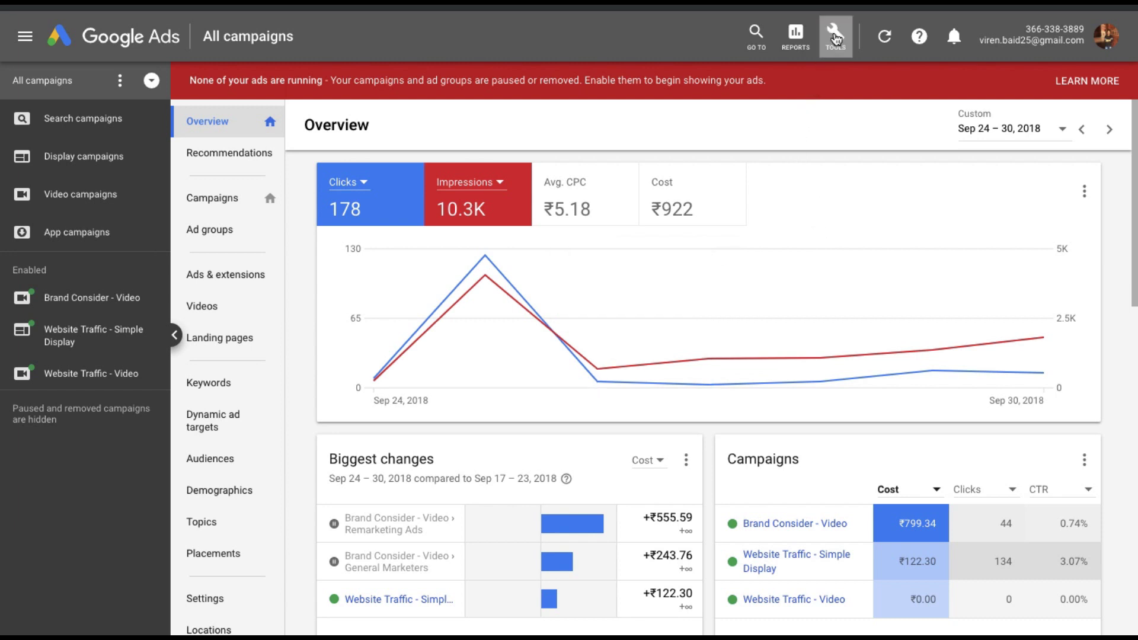
Open the YouTube Remarketing list in Audience manager and show which channel feeds its members
{"action": "left_click", "coordinate": [836, 37]}
{"action": "left_click", "coordinate": [414, 115]}
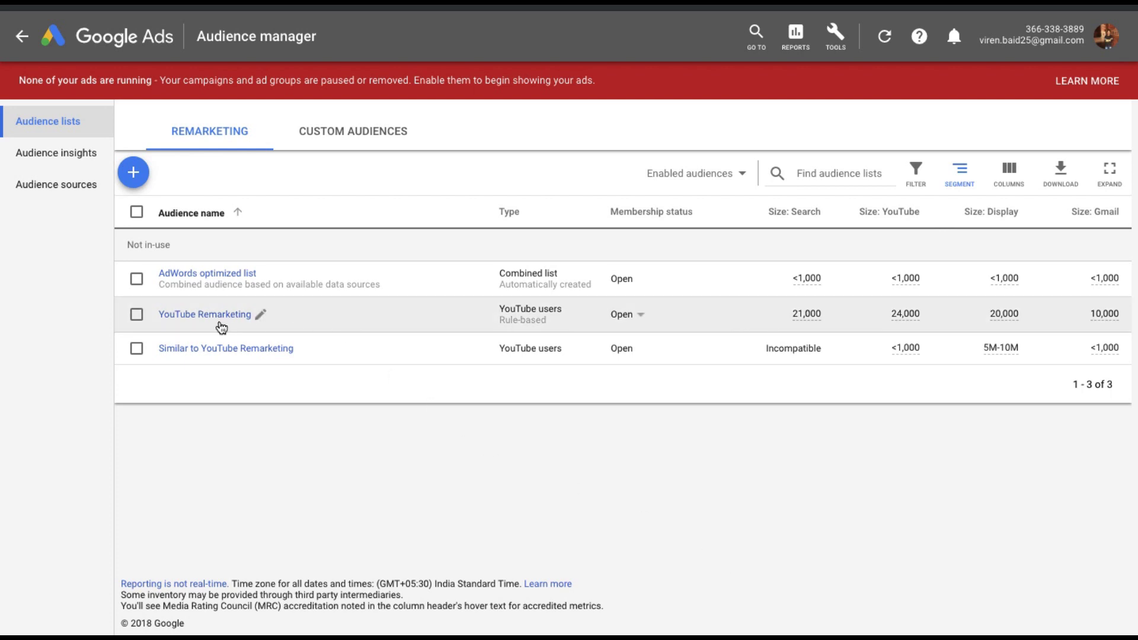
{"action": "left_click", "coordinate": [220, 321]}
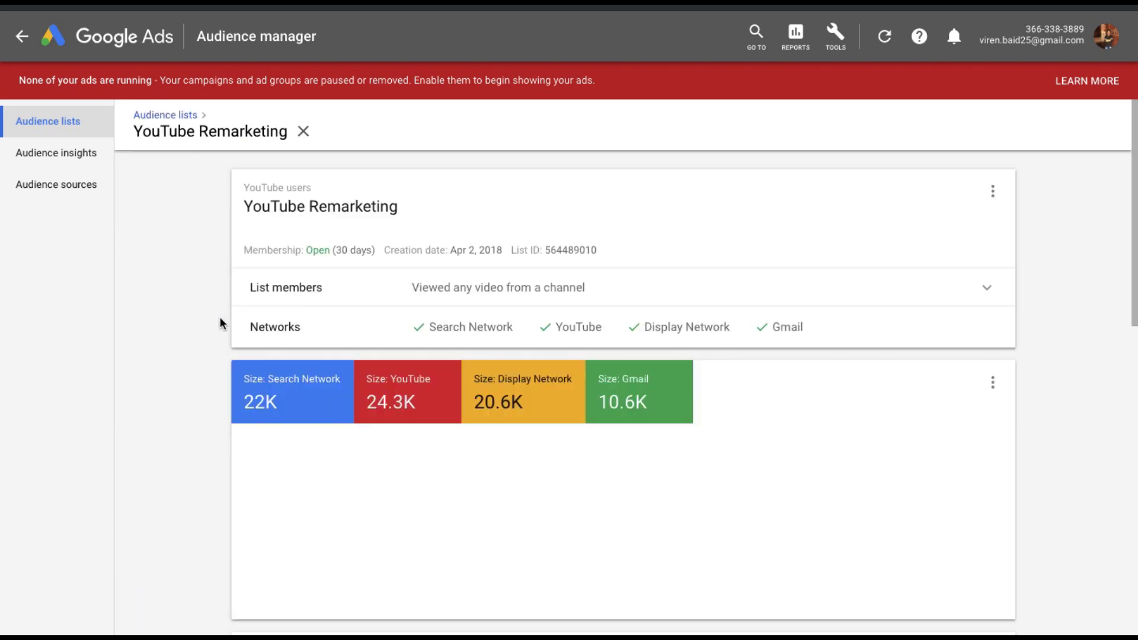
{"action": "left_click", "coordinate": [428, 298]}
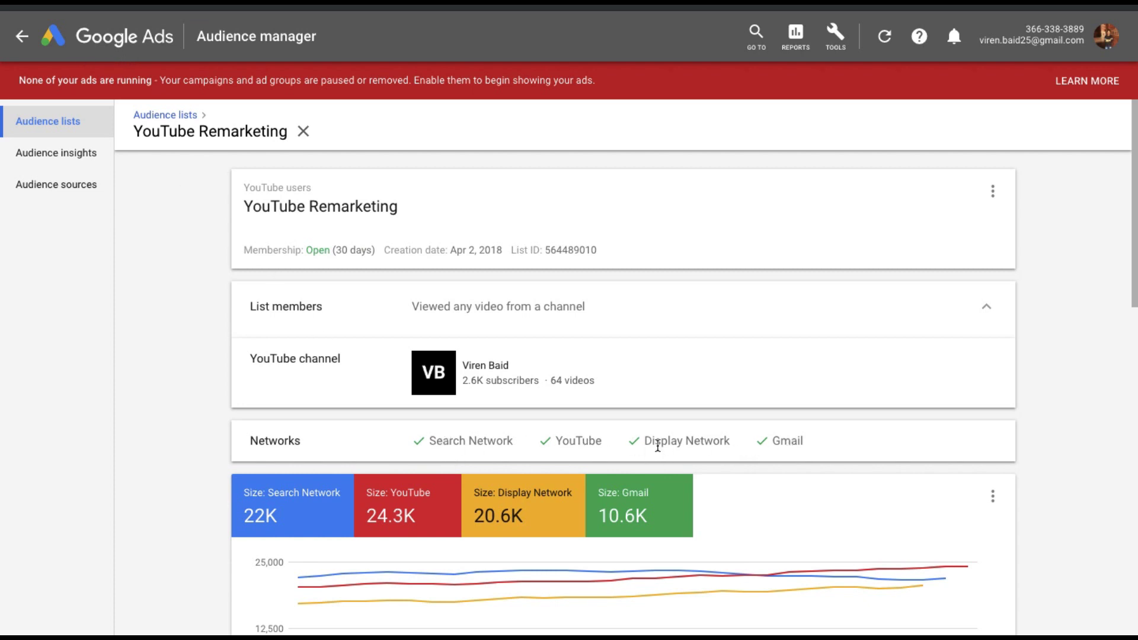
{"action": "double_click", "coordinate": [581, 444]}
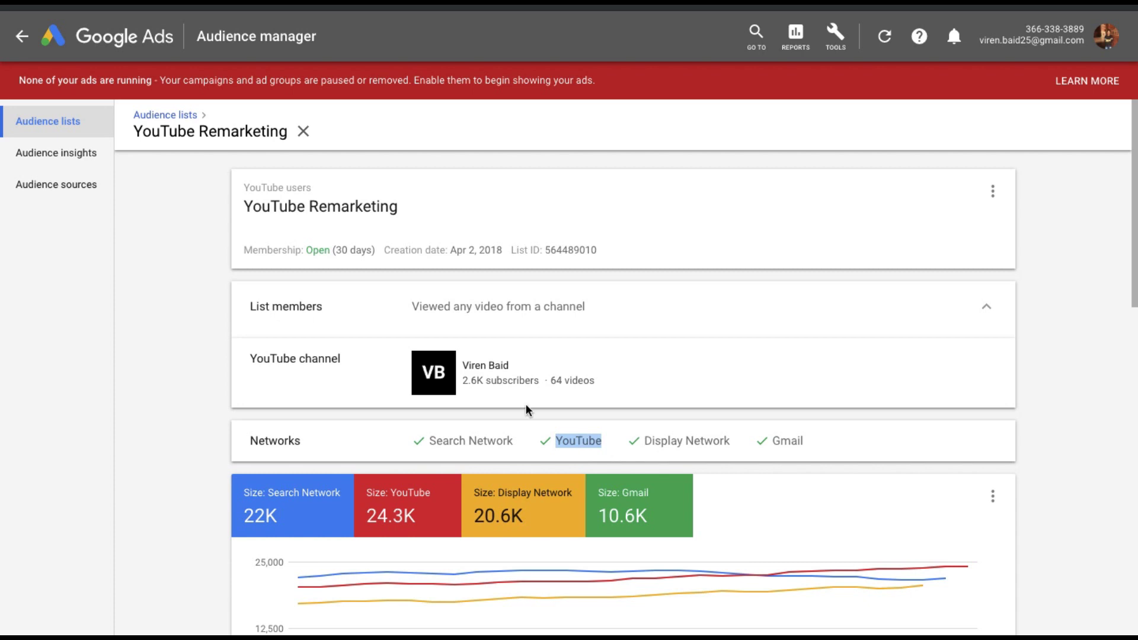
Start a new campaign from the Campaigns list
{"action": "left_click", "coordinate": [21, 36]}
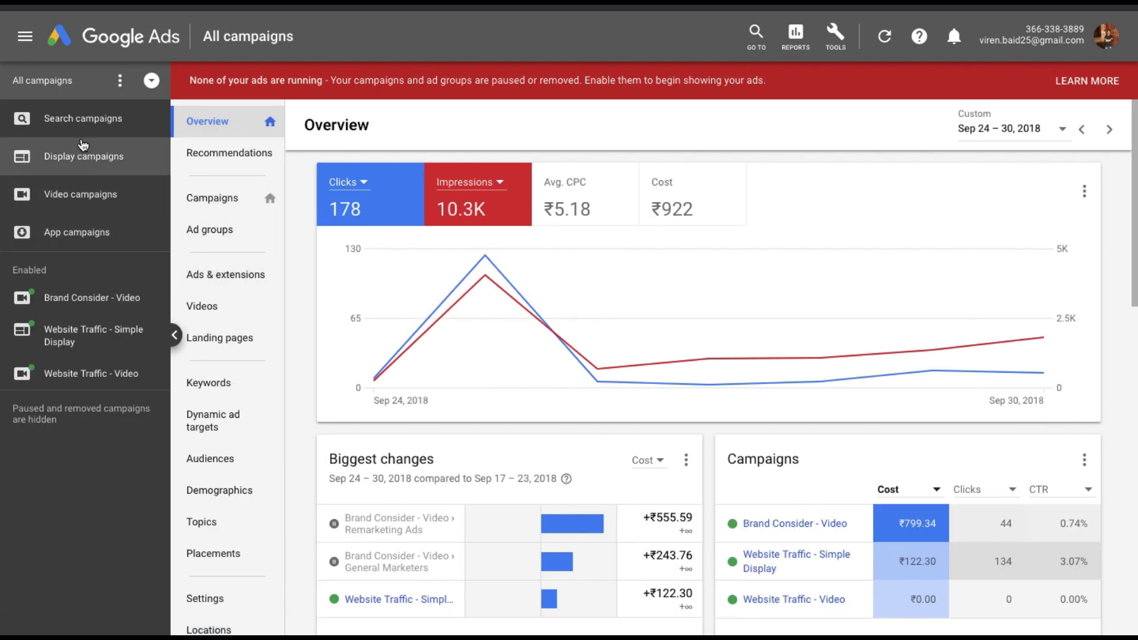
{"action": "left_click", "coordinate": [207, 196]}
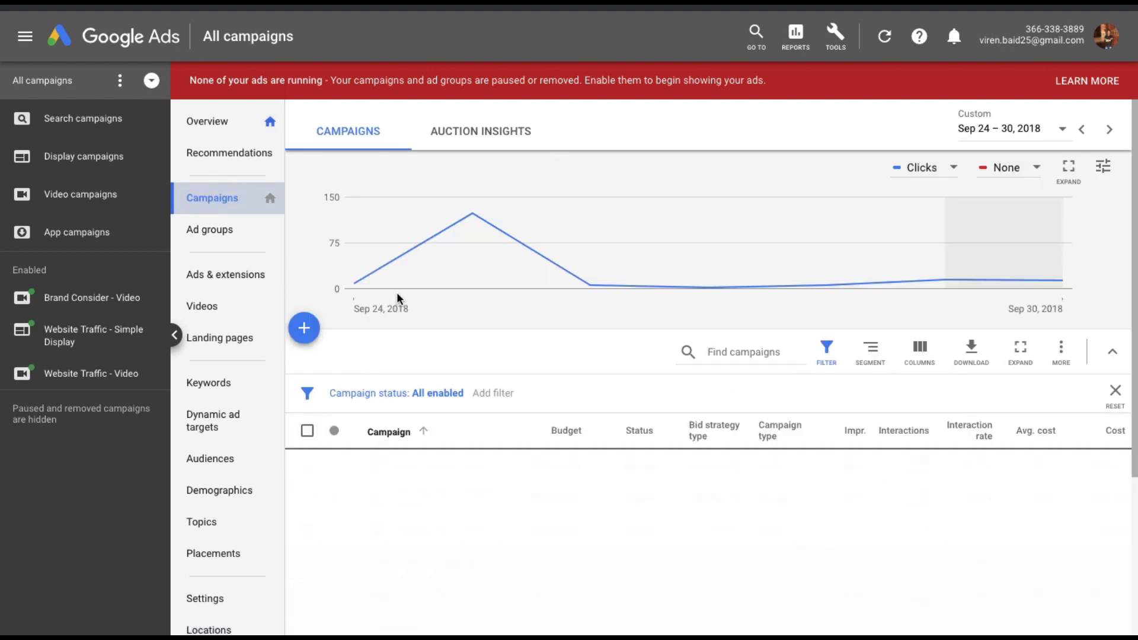
{"action": "left_click", "coordinate": [318, 331]}
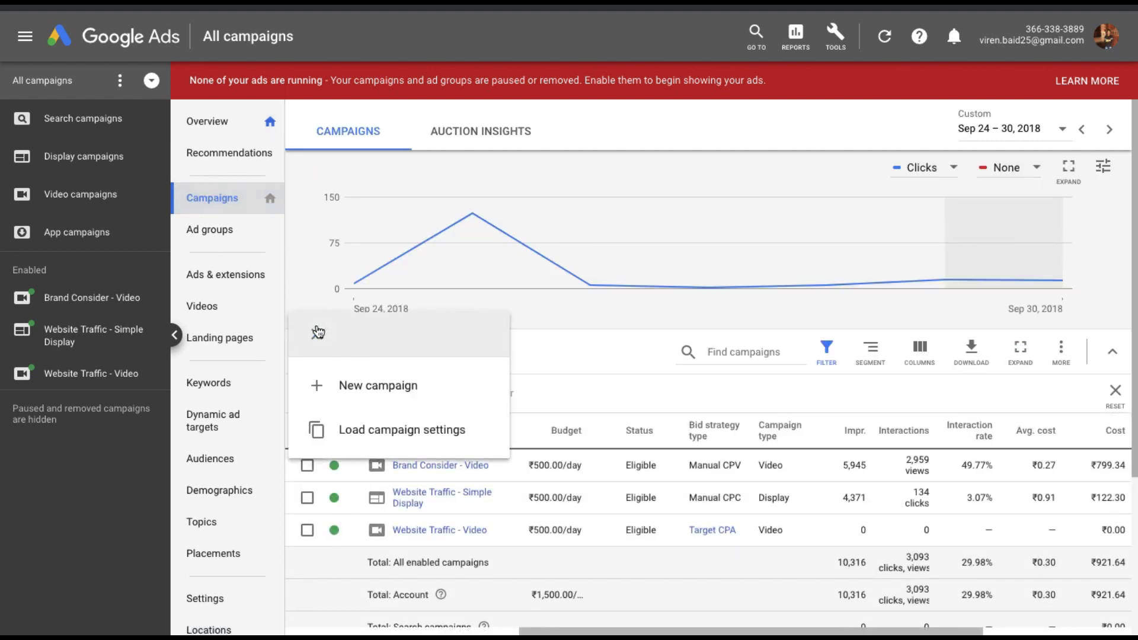
{"action": "left_click", "coordinate": [341, 385]}
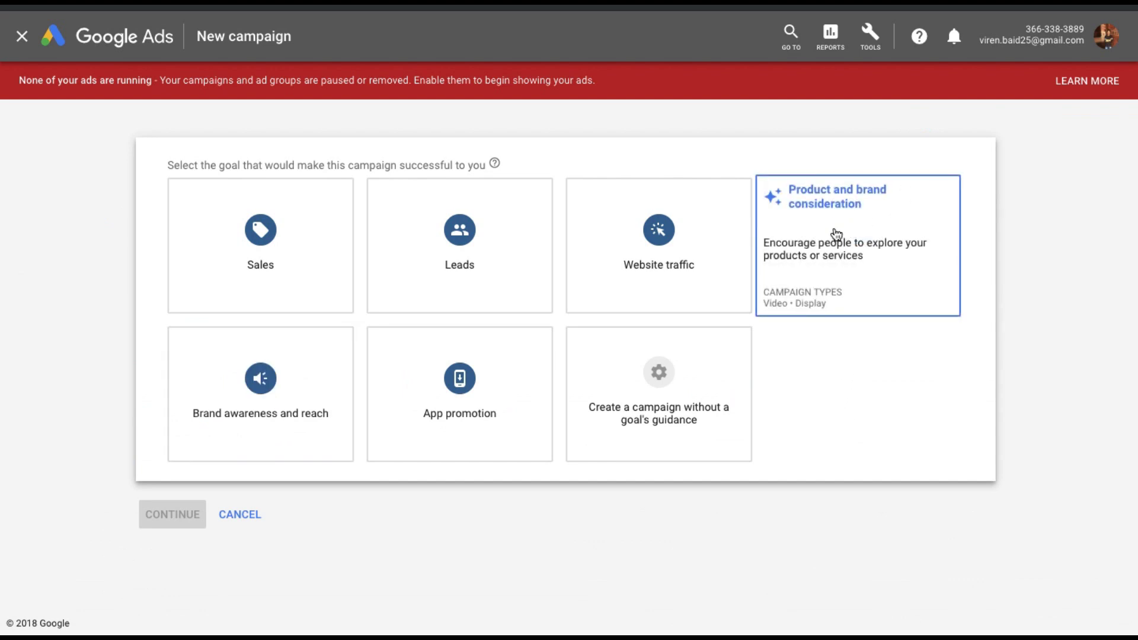
Choose the Product and brand consideration goal and a Video campaign with Standard consideration
{"action": "mouse_move", "coordinate": [721, 257]}
{"action": "mouse_move", "coordinate": [532, 267]}
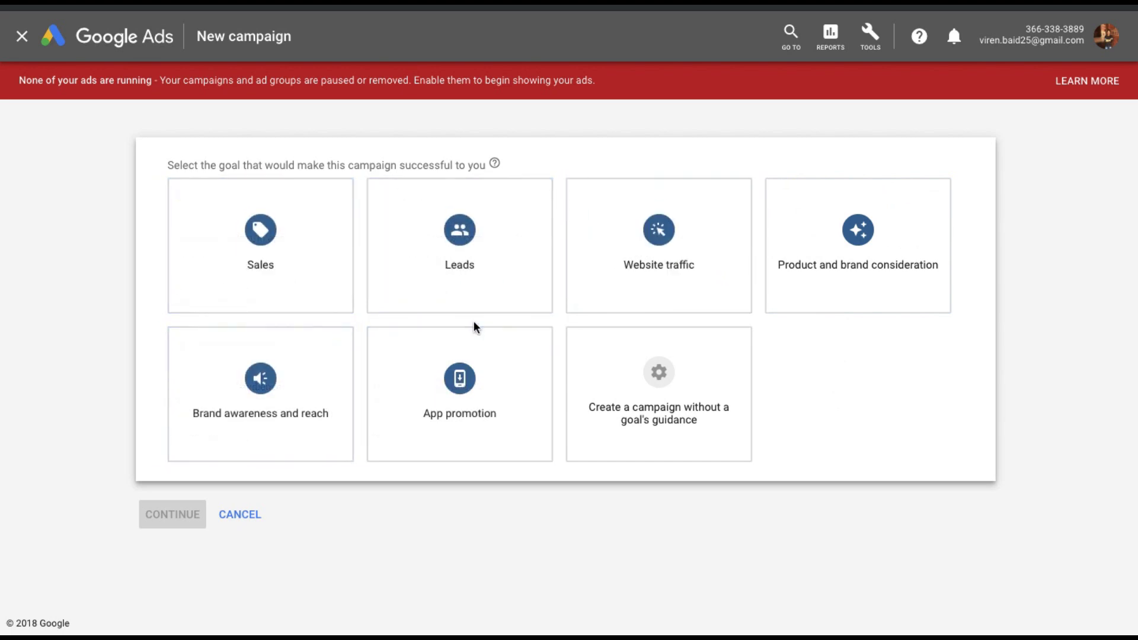
{"action": "mouse_move", "coordinate": [801, 229]}
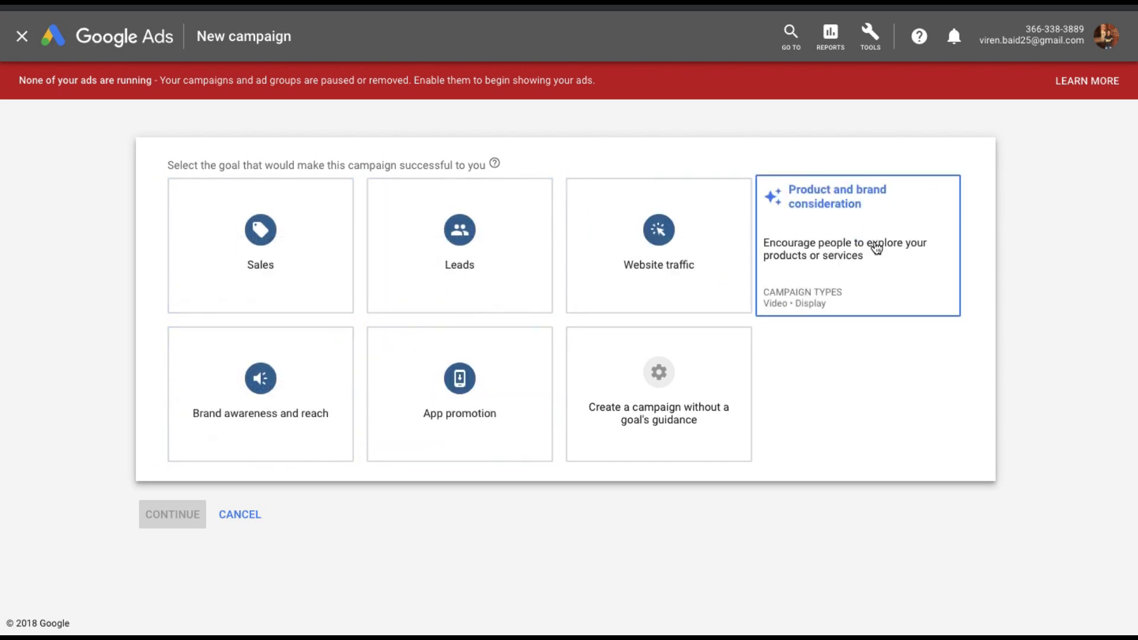
{"action": "left_click", "coordinate": [876, 249]}
{"action": "left_click", "coordinate": [280, 479]}
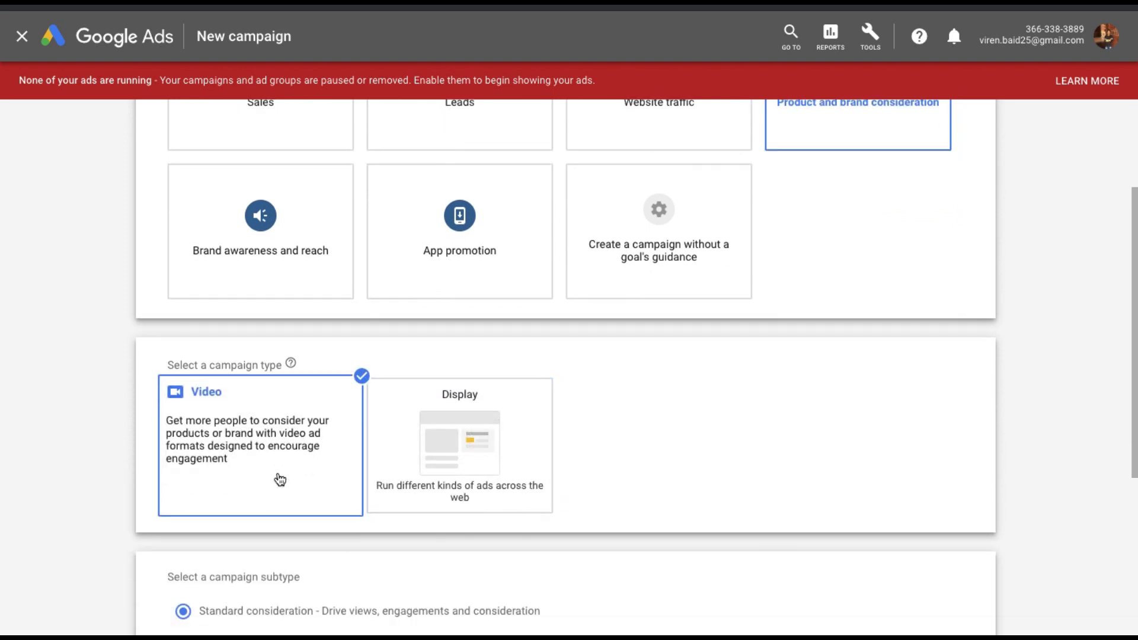
{"action": "scroll", "coordinate": [280, 479], "scroll_direction": "down", "scroll_amount": 5}
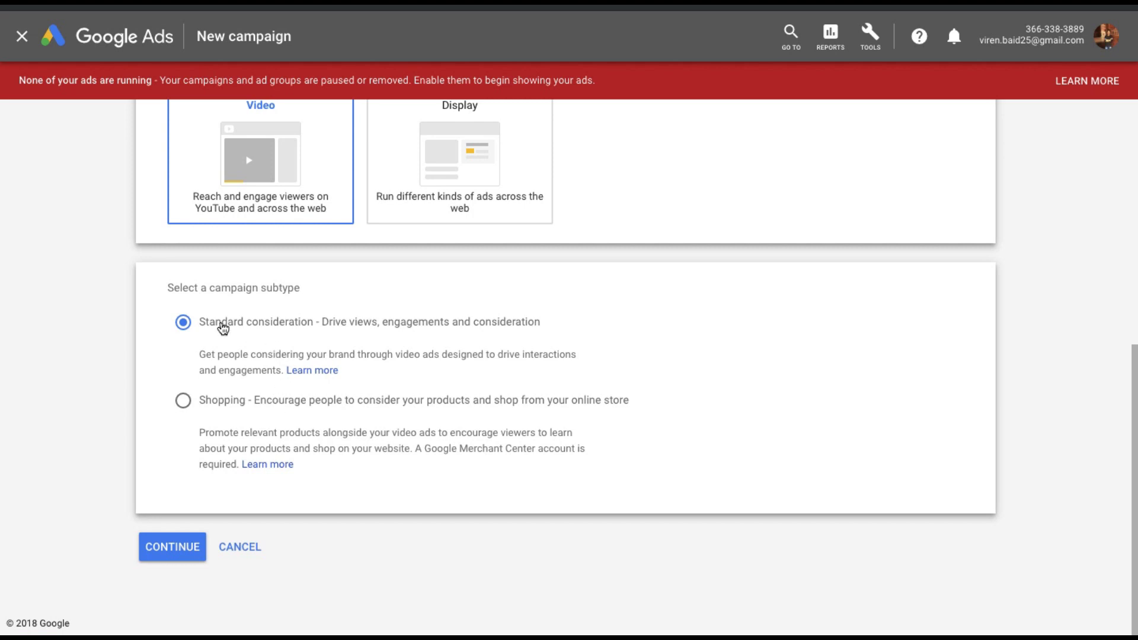
{"action": "left_click", "coordinate": [169, 551]}
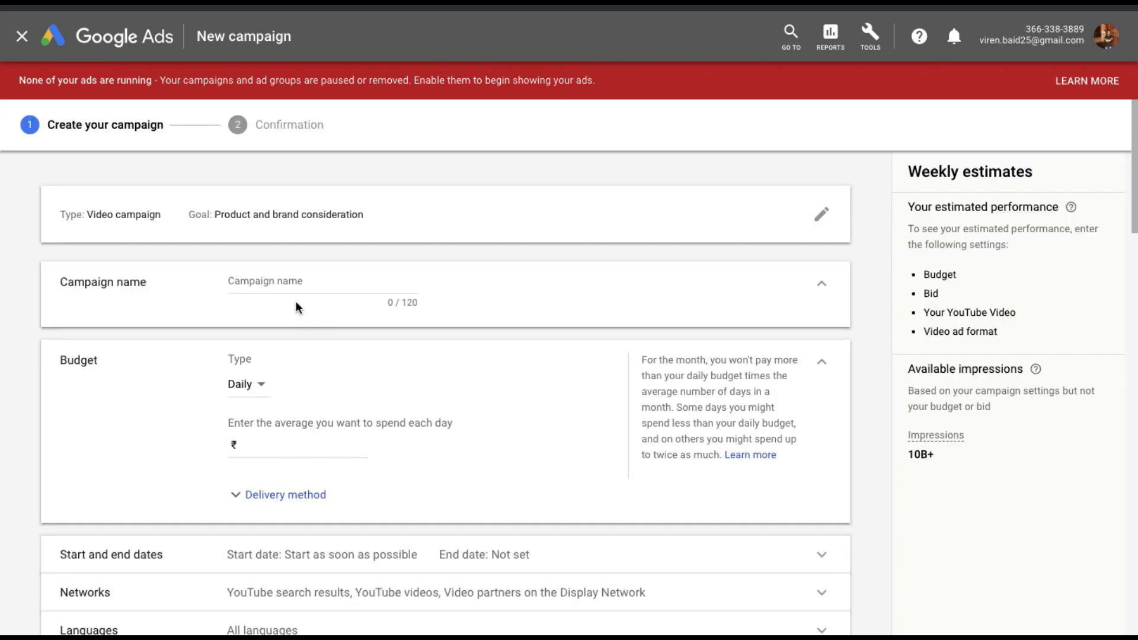
Name the campaign 'Youtube remarketing tutorial campaign'
{"action": "left_click", "coordinate": [262, 277]}
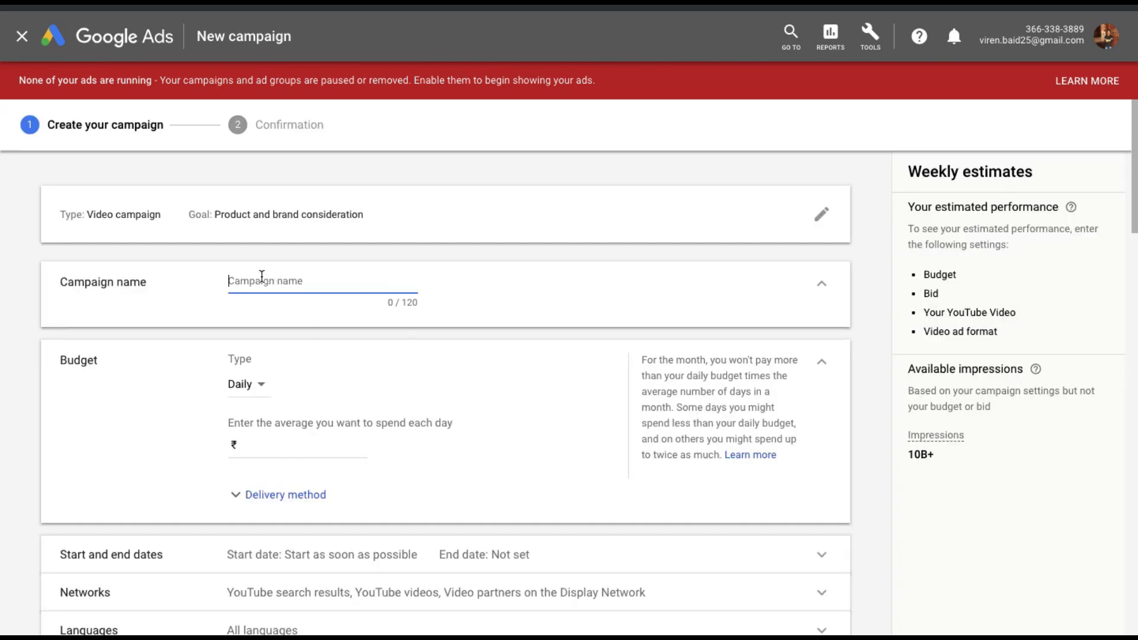
{"action": "type", "text": "Youtube remarketing tutorial campaign"}
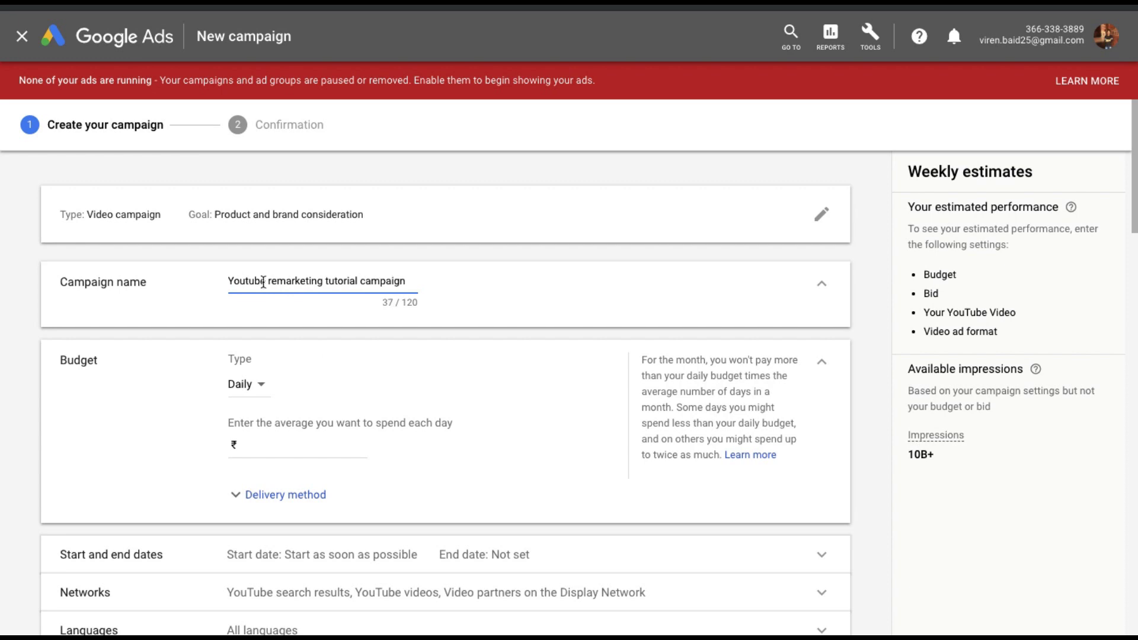
{"action": "scroll", "coordinate": [315, 350], "scroll_direction": "down", "scroll_amount": 3}
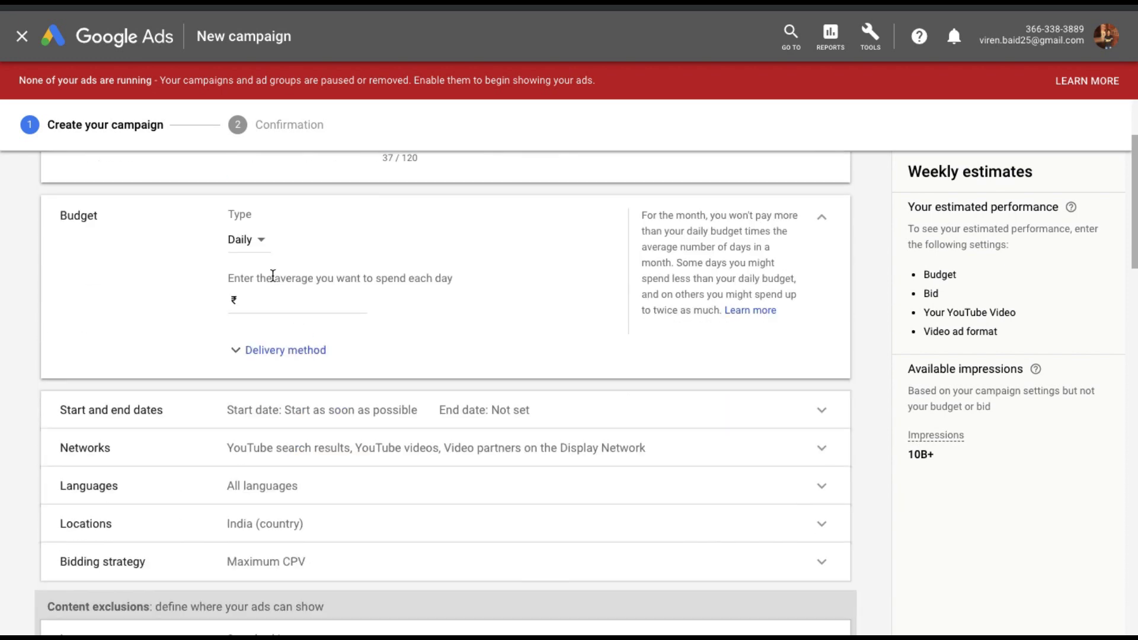
Set a Daily budget of ₹500.00 with Standard delivery
{"action": "left_click", "coordinate": [257, 246]}
{"action": "left_click", "coordinate": [202, 302]}
{"action": "left_click", "coordinate": [268, 296]}
{"action": "type", "text": "500"}
{"action": "left_click", "coordinate": [444, 323]}
{"action": "left_click", "coordinate": [270, 367]}
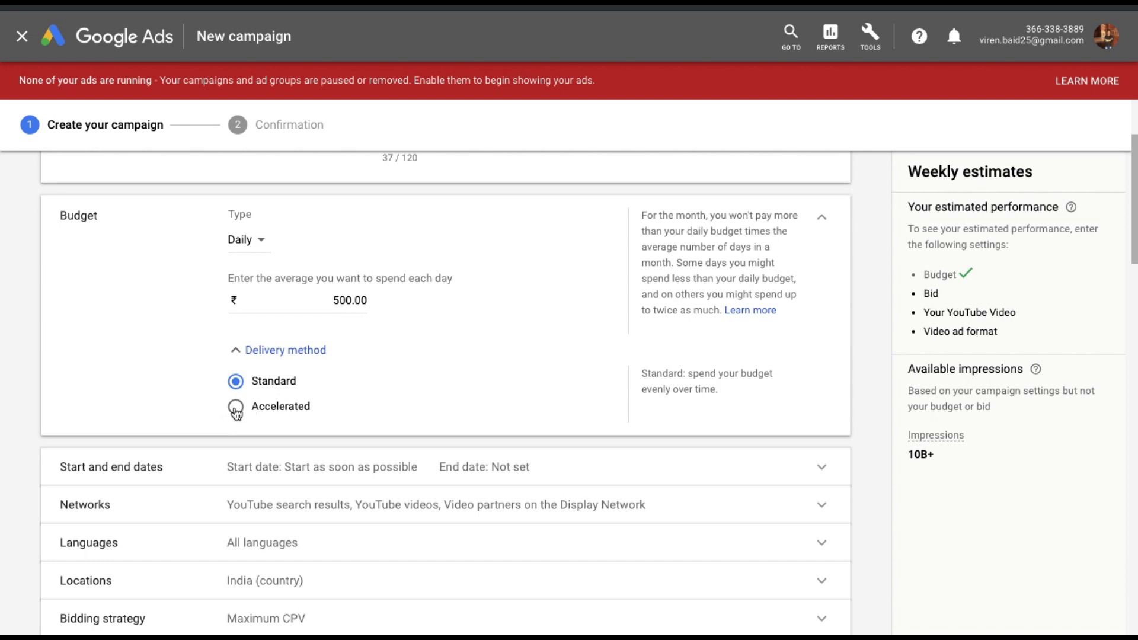
{"action": "scroll", "coordinate": [202, 409], "scroll_direction": "down", "scroll_amount": 3}
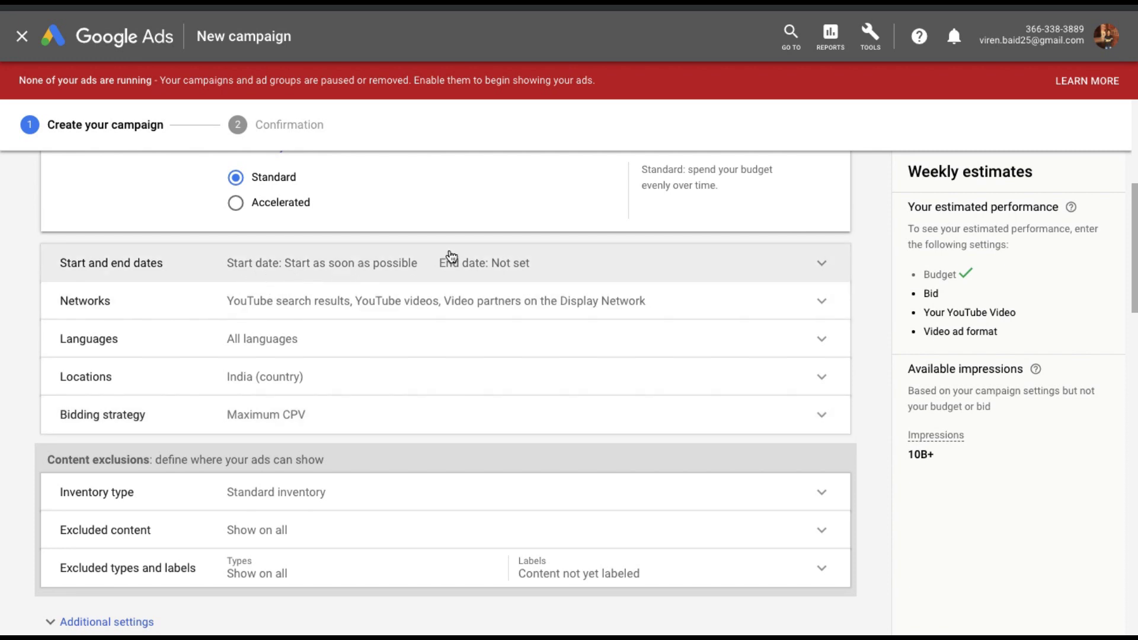
{"action": "left_click", "coordinate": [371, 288]}
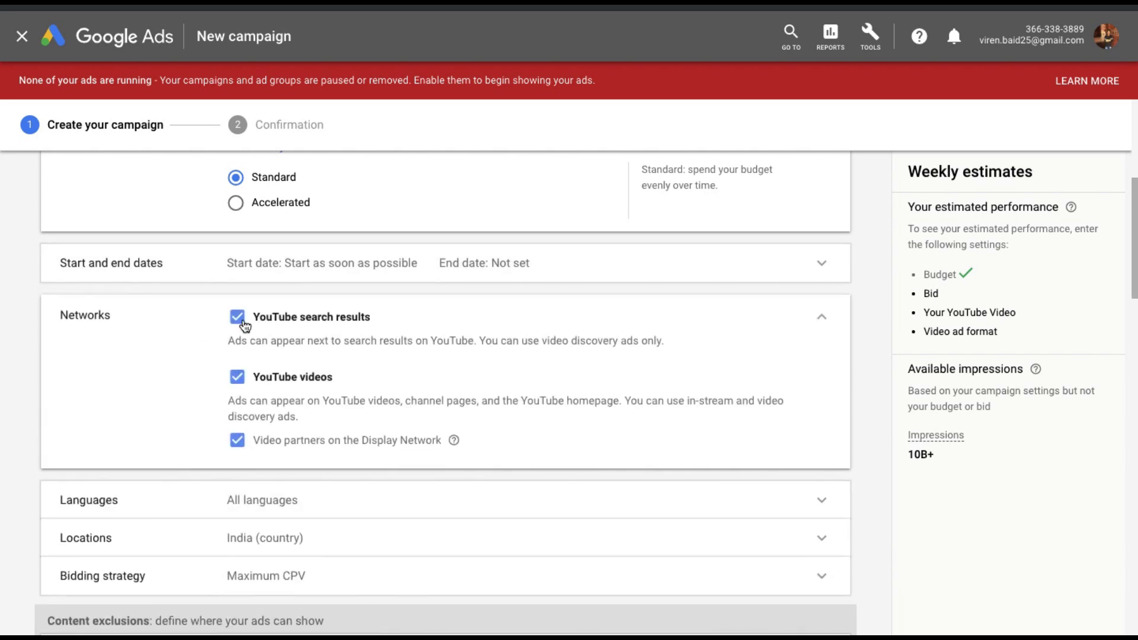
Remove YouTube search results and Display Network video partners from the campaign's networks
{"action": "left_click", "coordinate": [238, 318]}
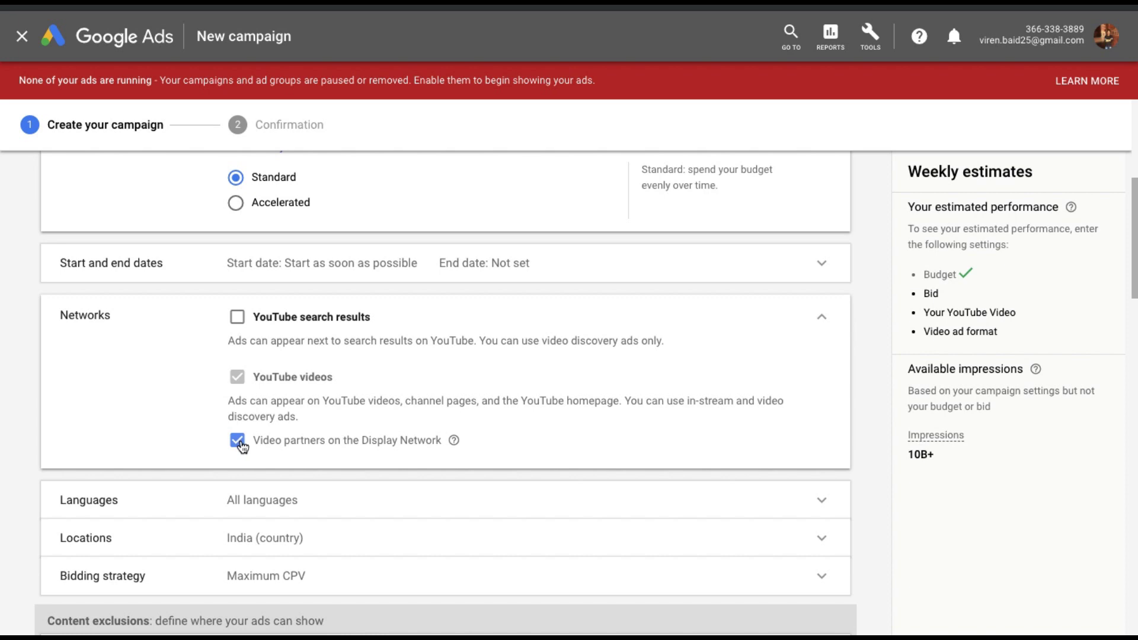
{"action": "left_click", "coordinate": [238, 442]}
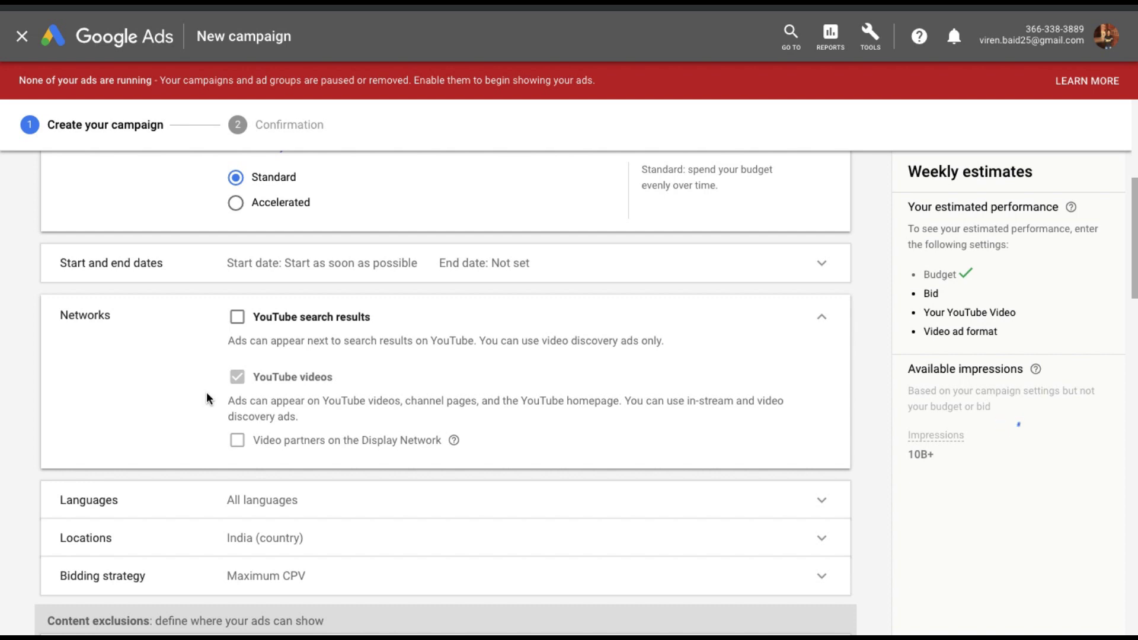
{"action": "scroll", "coordinate": [207, 399], "scroll_direction": "down", "scroll_amount": 2}
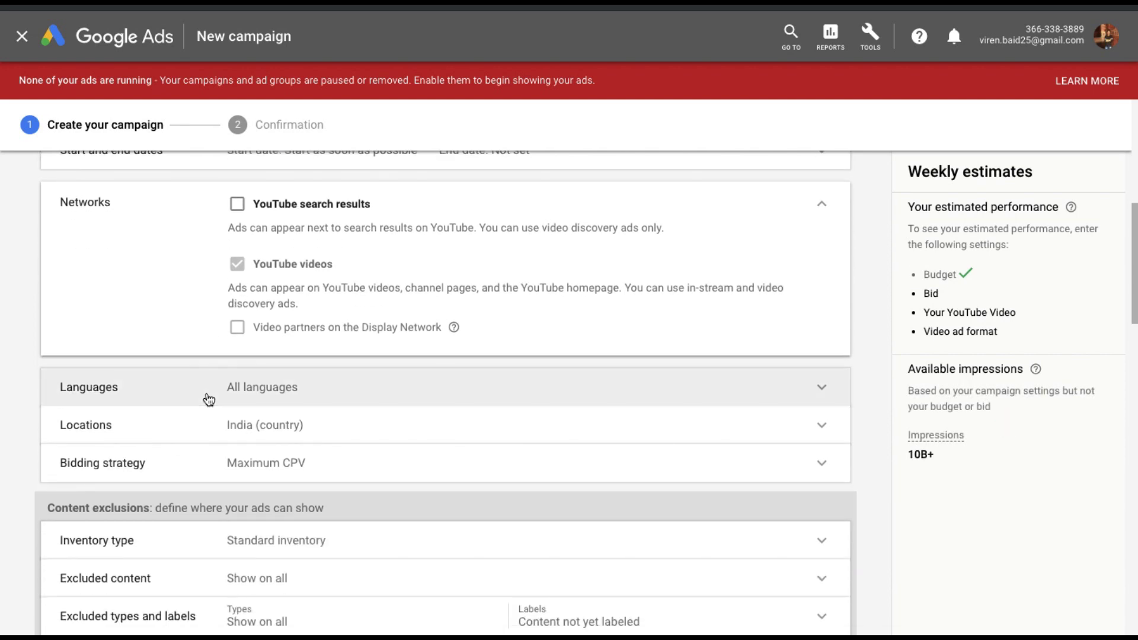
Target English as the campaign language
{"action": "left_click", "coordinate": [208, 400]}
{"action": "left_click", "coordinate": [301, 446]}
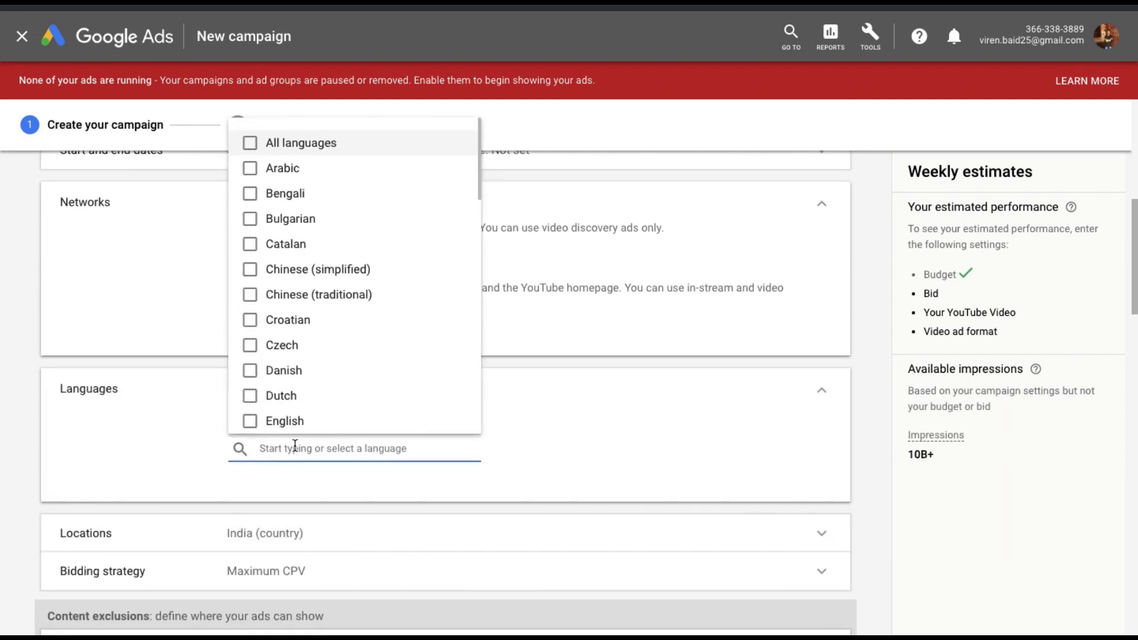
{"action": "left_click", "coordinate": [276, 429]}
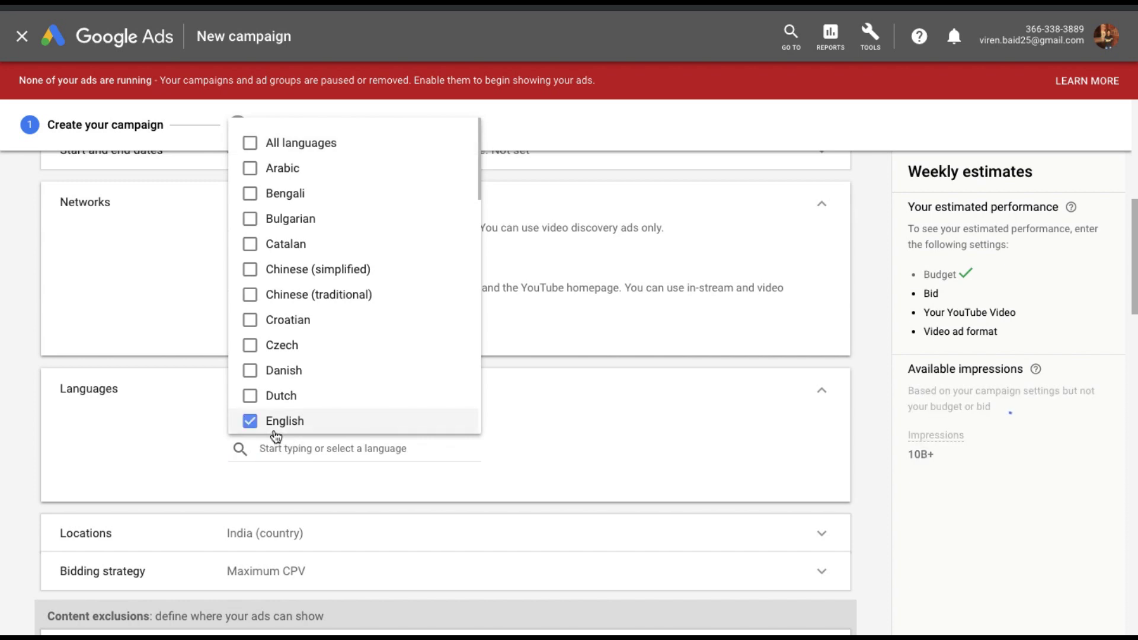
{"action": "left_click", "coordinate": [163, 458]}
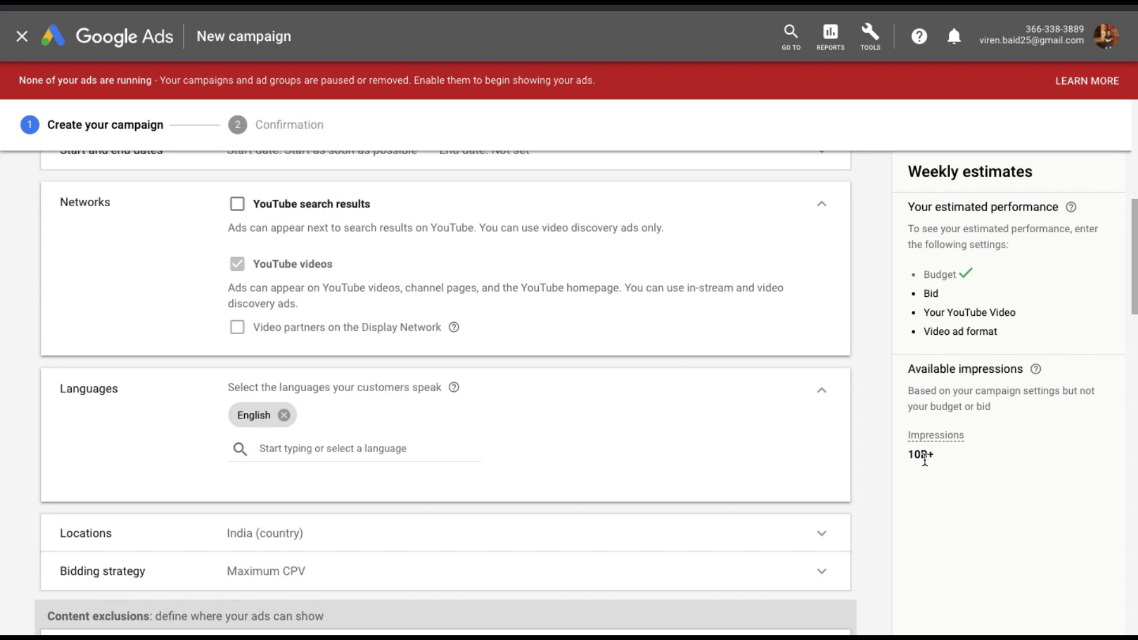
Change location targeting from India to All countries and territories
{"action": "scroll", "coordinate": [653, 422], "scroll_direction": "down", "scroll_amount": 2}
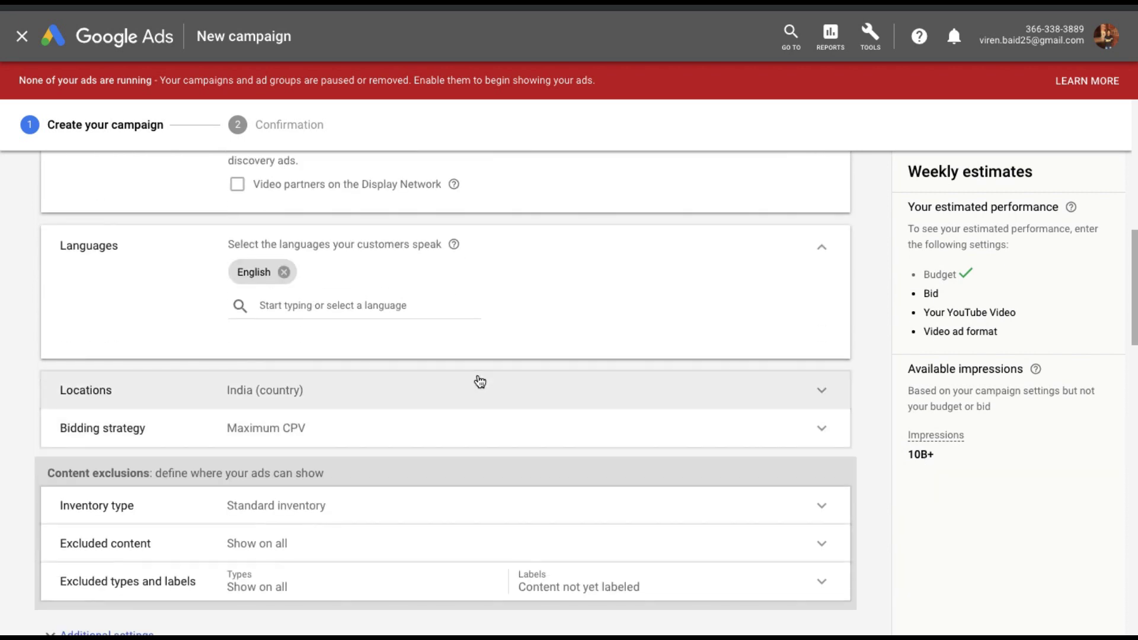
{"action": "scroll", "coordinate": [478, 381], "scroll_direction": "down", "scroll_amount": 2}
{"action": "left_click", "coordinate": [275, 258]}
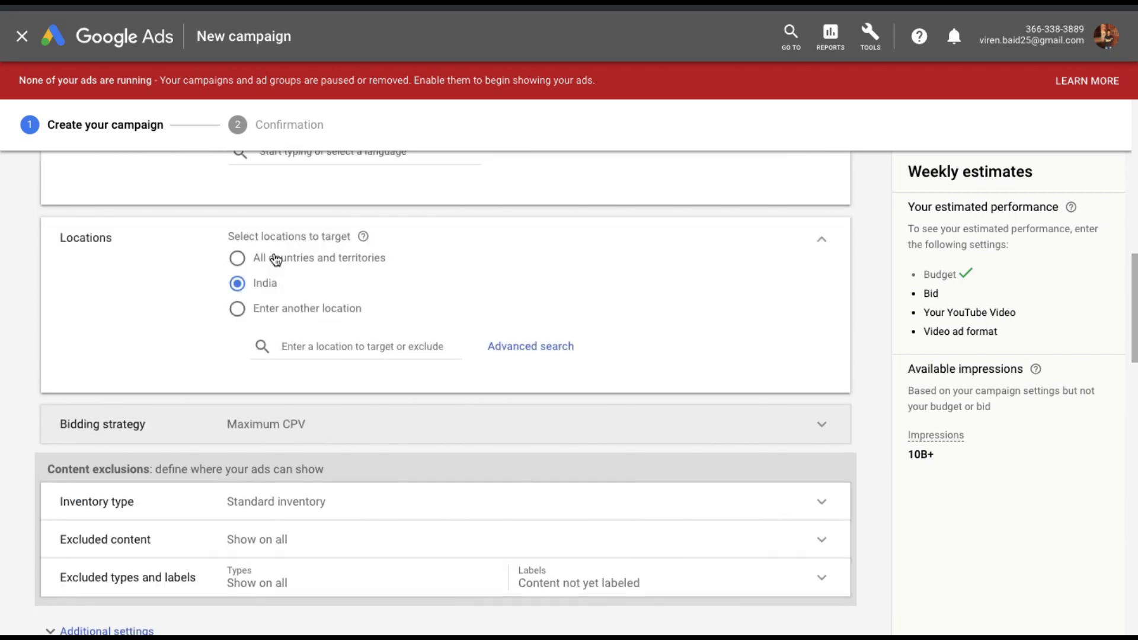
{"action": "left_click", "coordinate": [249, 265]}
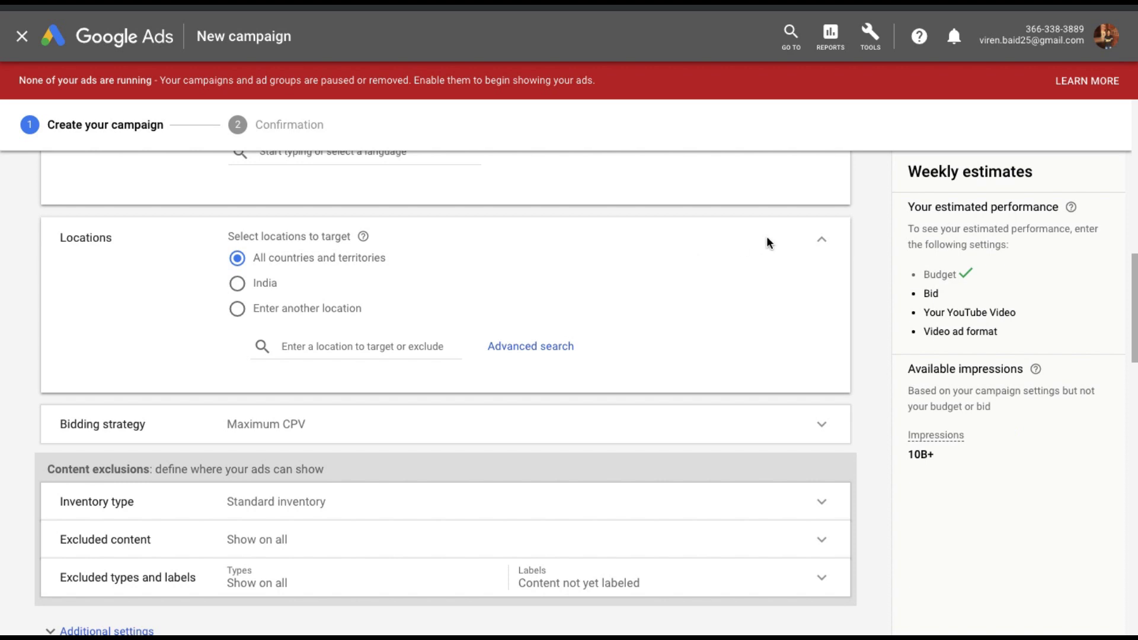
{"action": "left_click", "coordinate": [822, 244]}
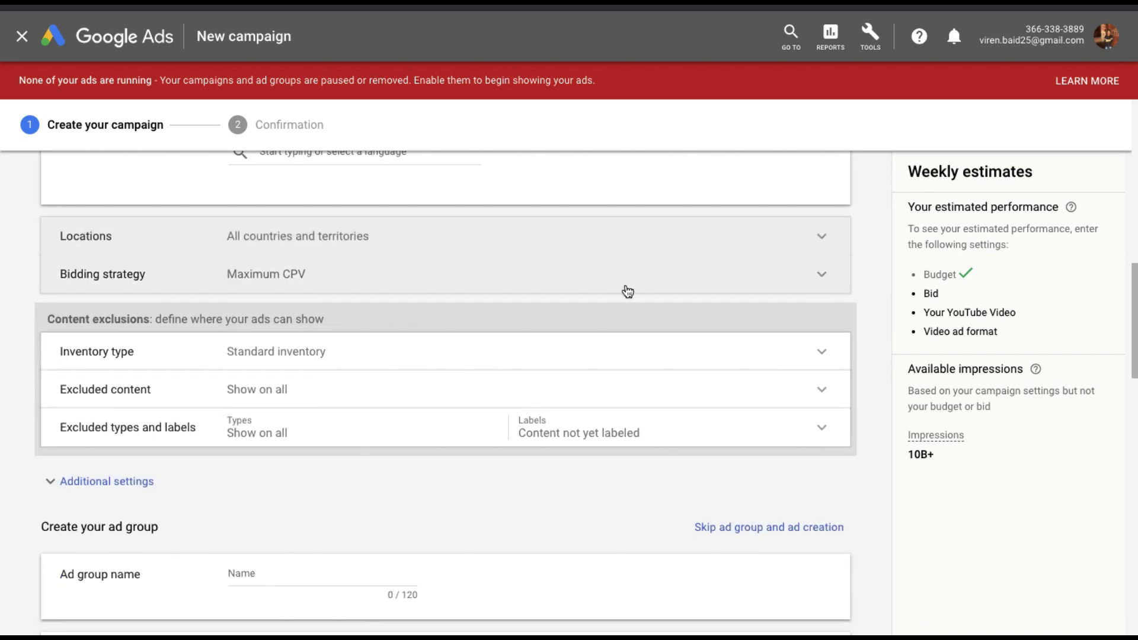
Keep Maximum CPV as the bid strategy
{"action": "left_click", "coordinate": [539, 290]}
{"action": "left_click", "coordinate": [314, 307]}
{"action": "left_click", "coordinate": [421, 342]}
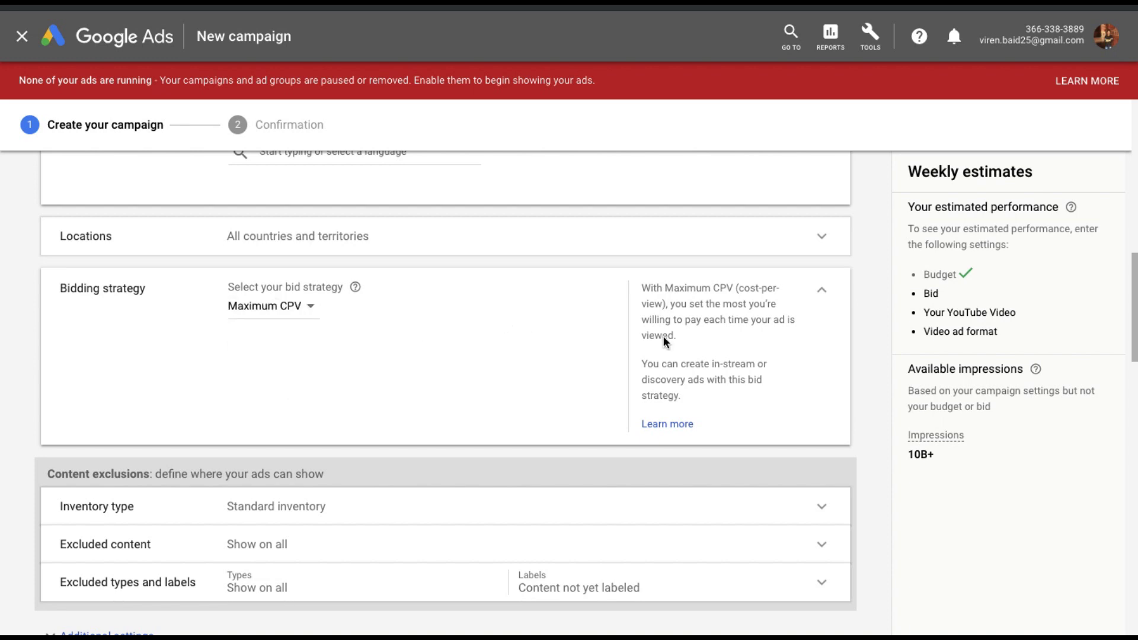
{"action": "left_click", "coordinate": [822, 290]}
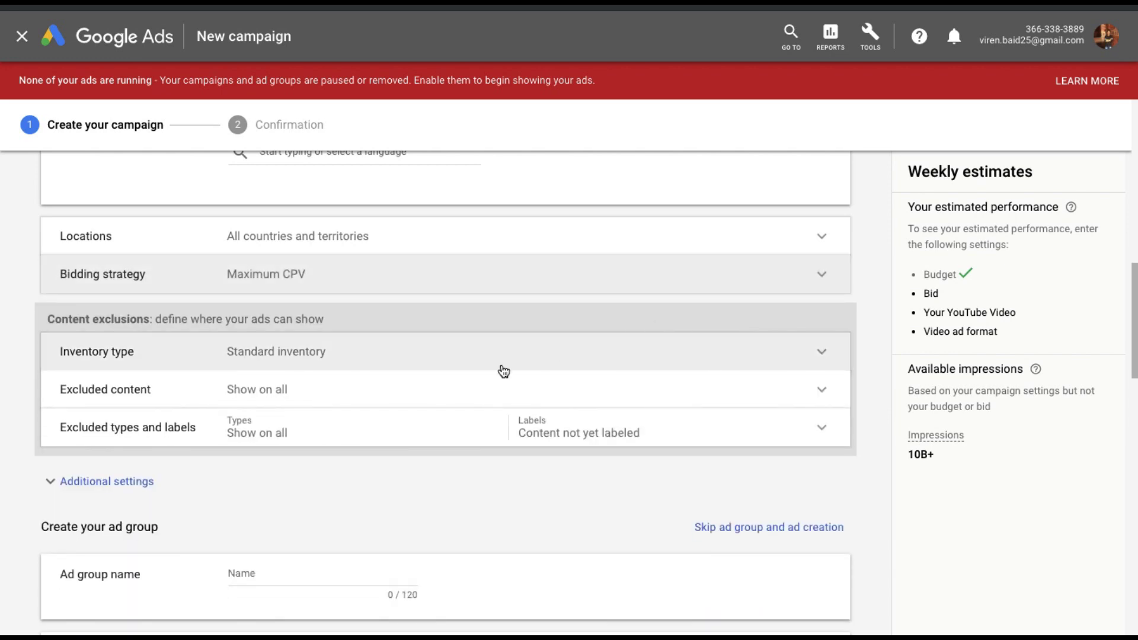
Switch the inventory type to Limited inventory
{"action": "left_click", "coordinate": [444, 365]}
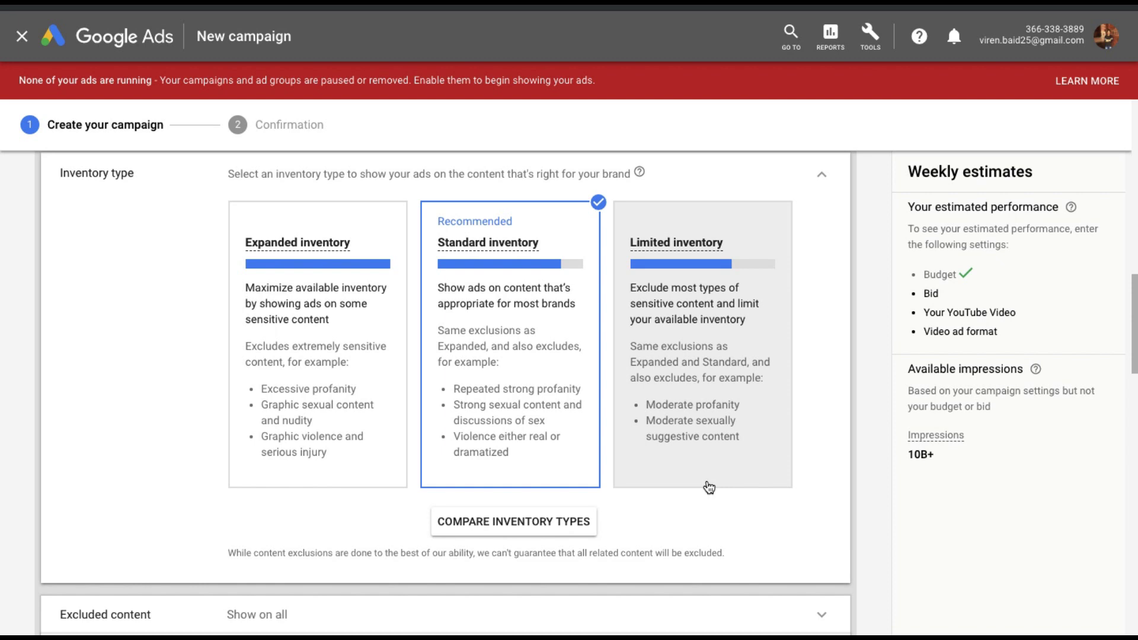
{"action": "left_click", "coordinate": [724, 402]}
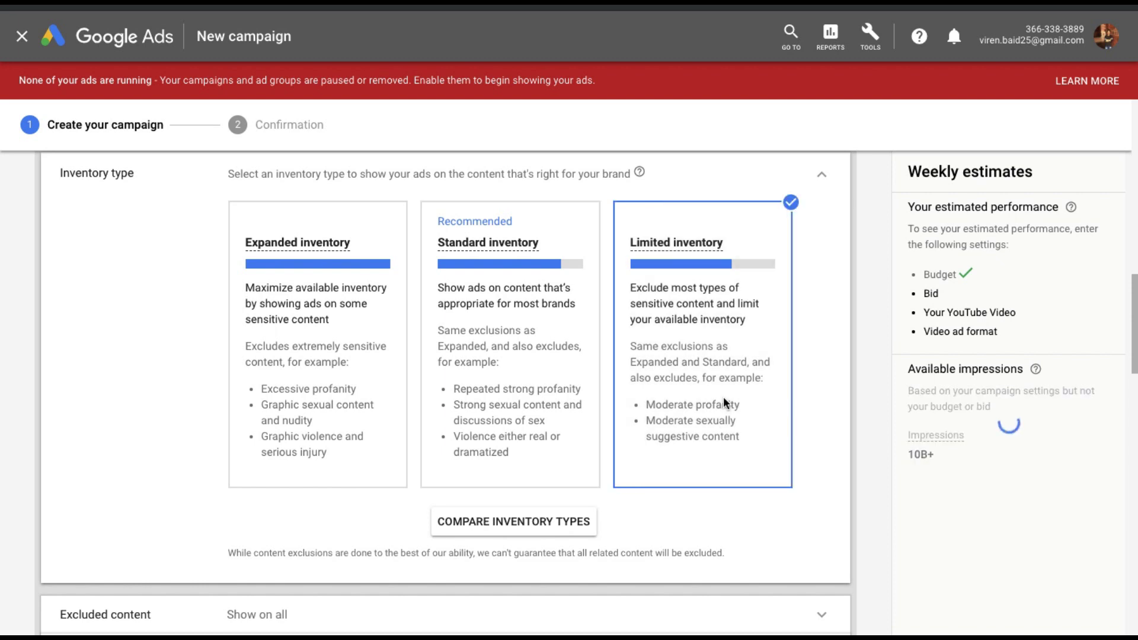
{"action": "left_click", "coordinate": [822, 173]}
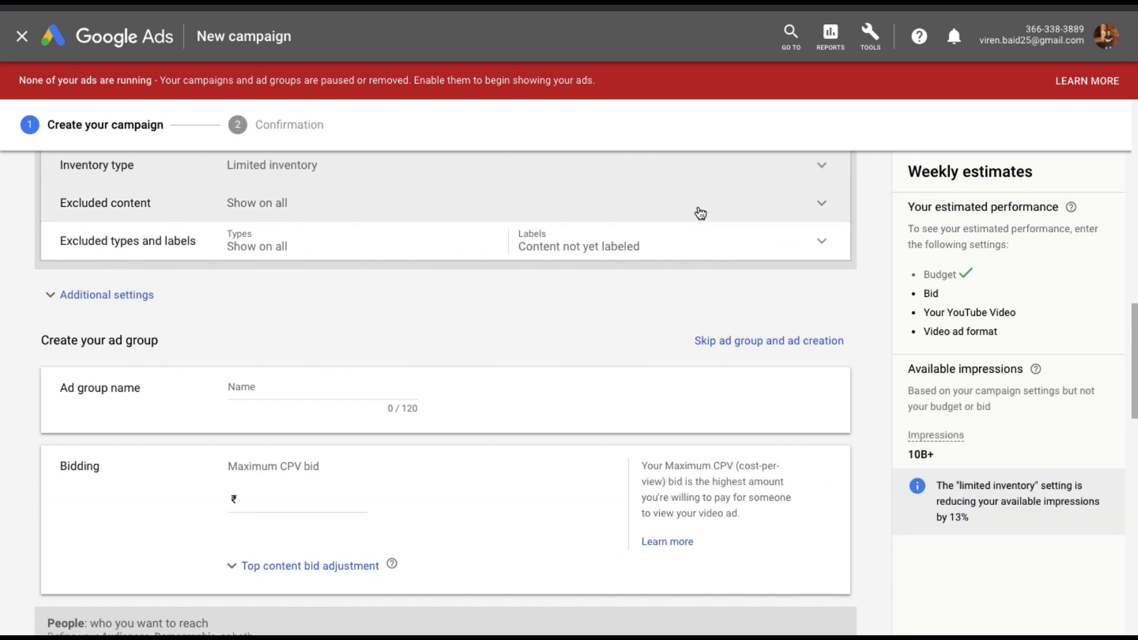
Exclude Sensitive social issues and Tragedy and conflict content, leaving Sensational and shocking allowed
{"action": "left_click", "coordinate": [700, 214]}
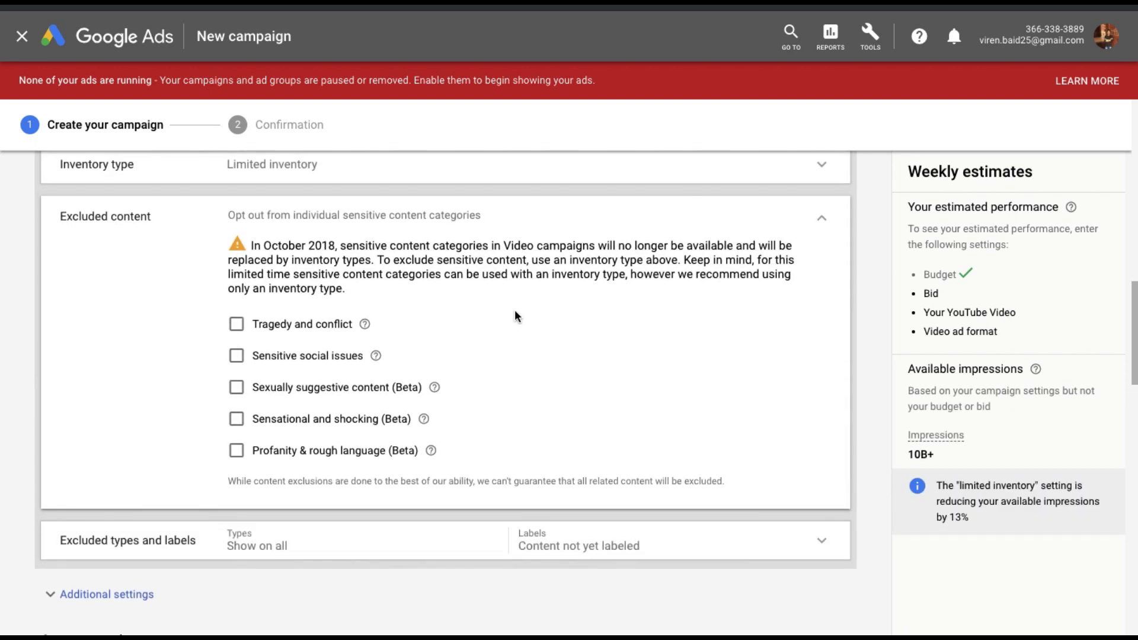
{"action": "scroll", "coordinate": [515, 316], "scroll_direction": "down", "scroll_amount": 1}
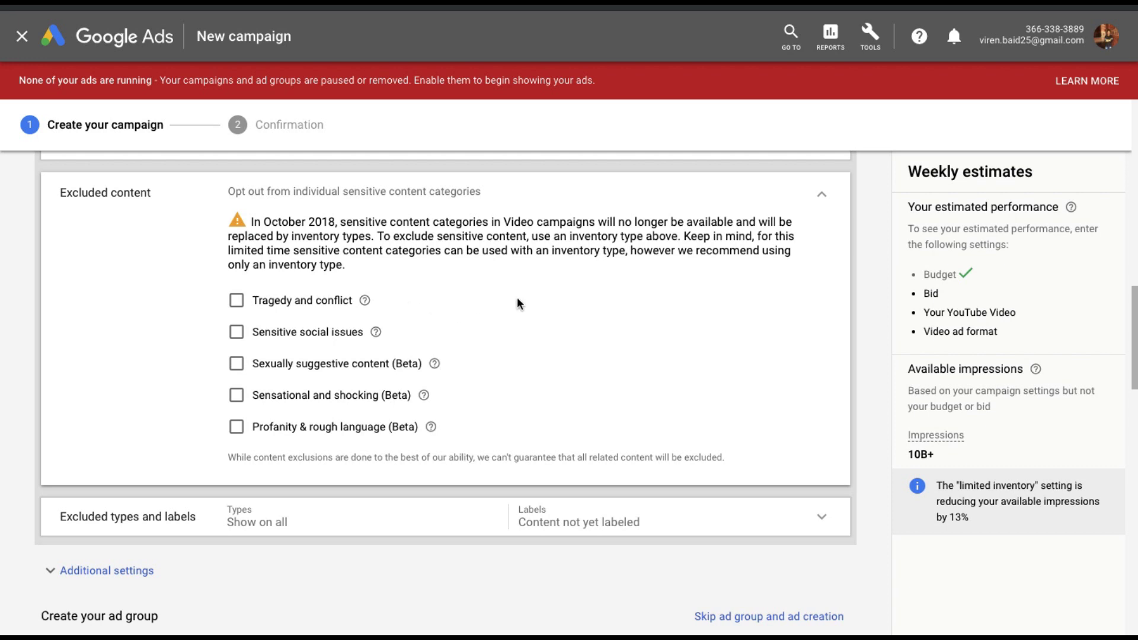
{"action": "left_click", "coordinate": [325, 331]}
{"action": "left_click", "coordinate": [237, 302]}
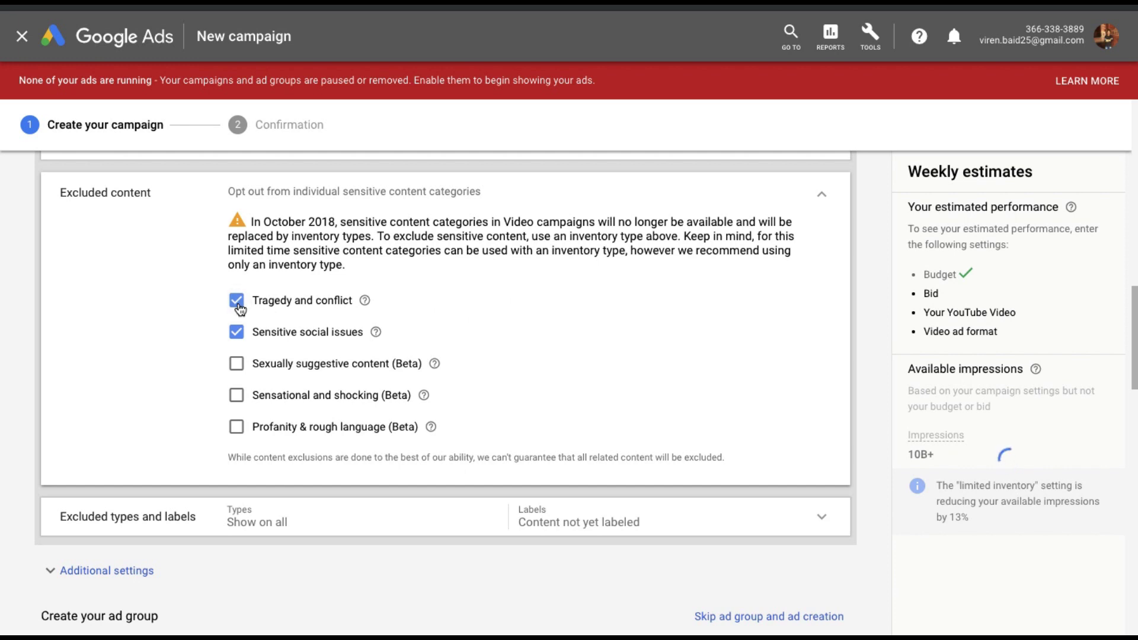
{"action": "left_click", "coordinate": [233, 394]}
{"action": "left_click", "coordinate": [323, 397]}
{"action": "left_click", "coordinate": [822, 194]}
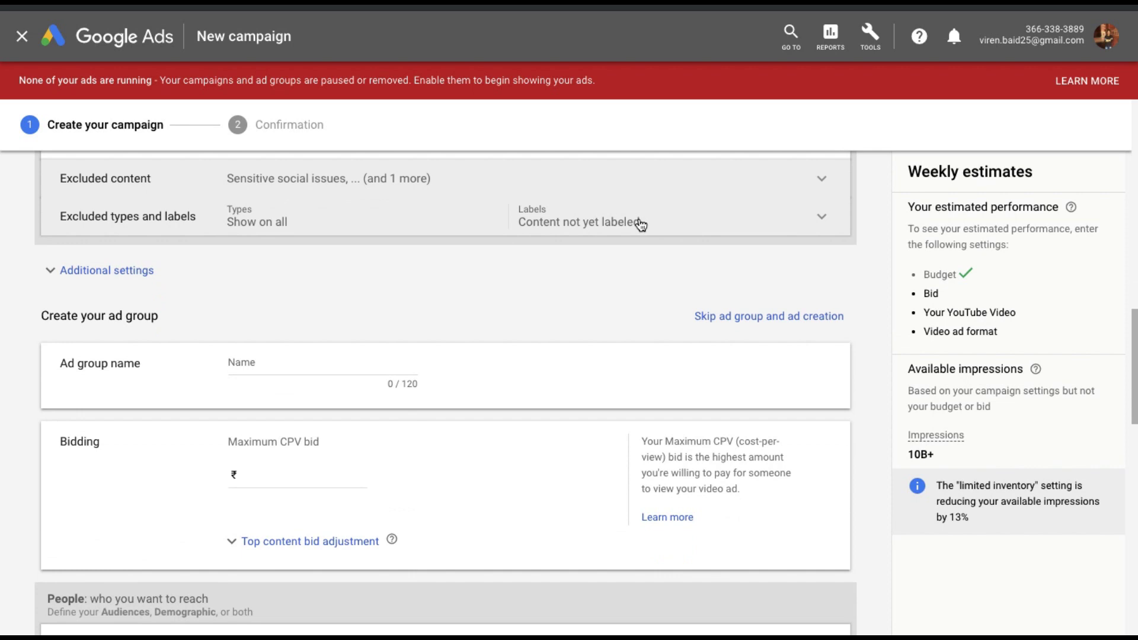
{"action": "left_click", "coordinate": [641, 224]}
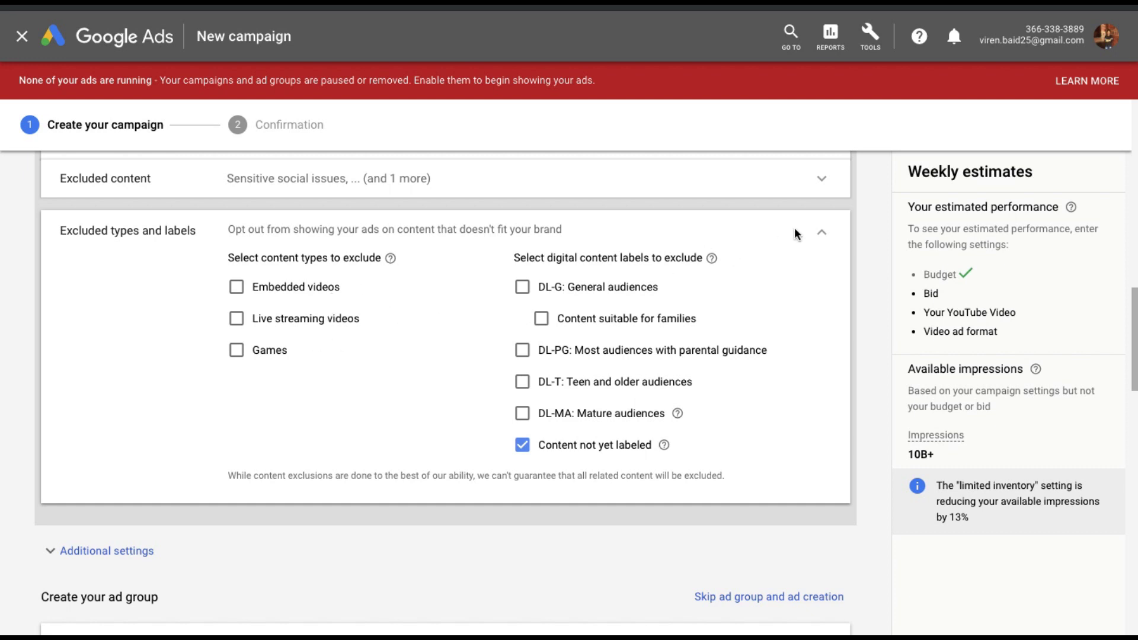
{"action": "left_click", "coordinate": [822, 232]}
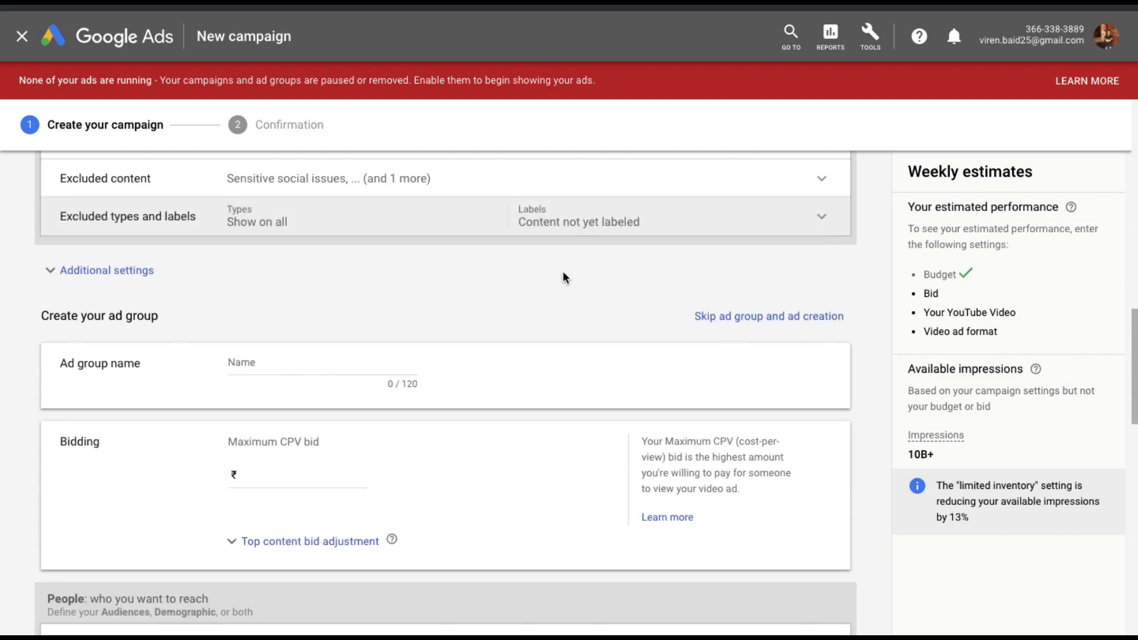
{"action": "scroll", "coordinate": [563, 278], "scroll_direction": "down", "scroll_amount": 1}
Cap frequency at 2 impressions per user per day at campaign level
{"action": "left_click", "coordinate": [98, 224]}
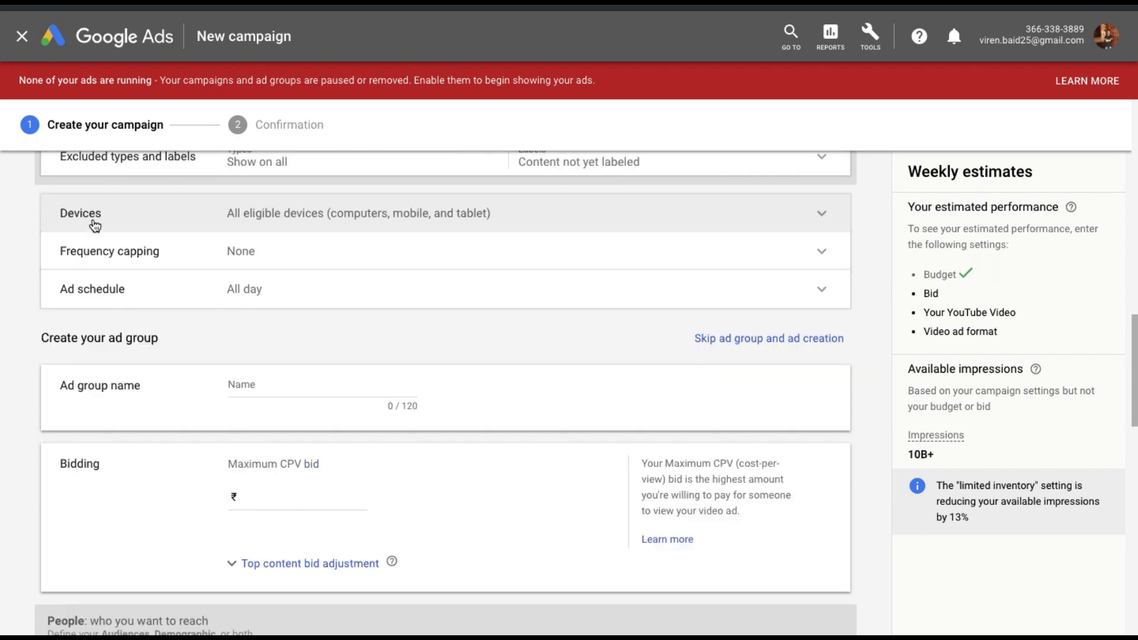
{"action": "scroll", "coordinate": [240, 220], "scroll_direction": "up", "scroll_amount": 1}
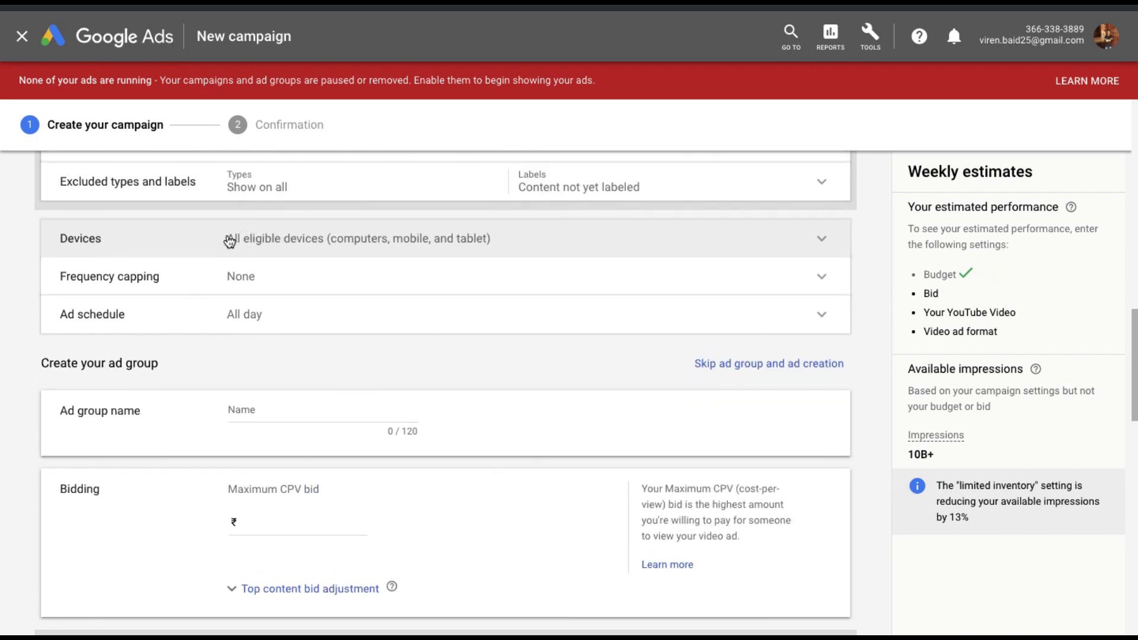
{"action": "left_click", "coordinate": [230, 240]}
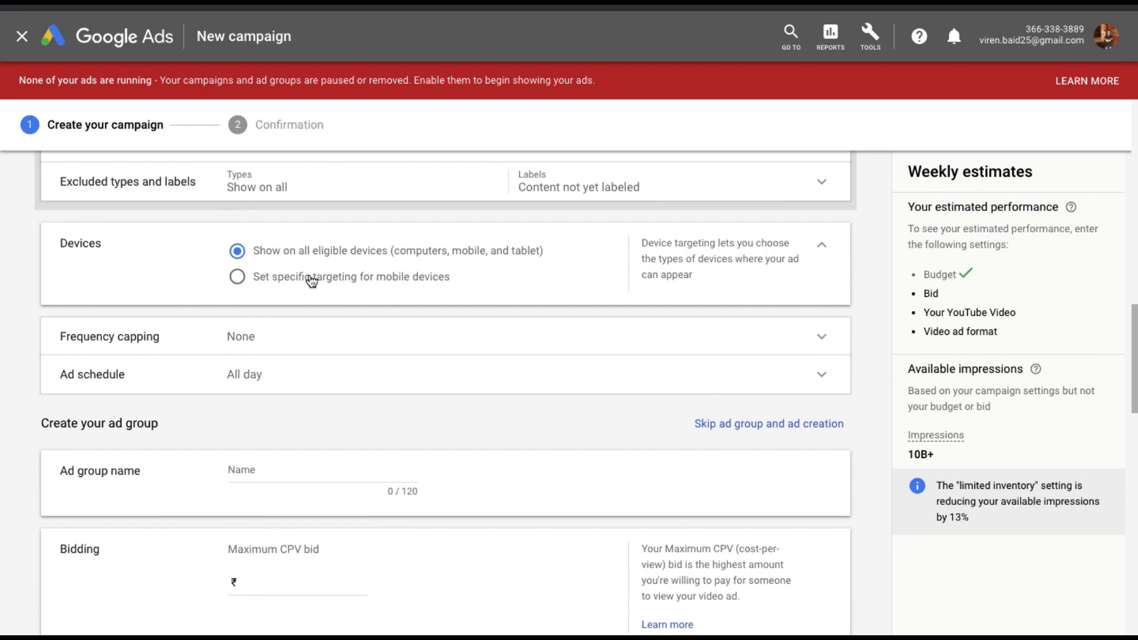
{"action": "left_click", "coordinate": [491, 355]}
{"action": "scroll", "coordinate": [328, 340], "scroll_direction": "down", "scroll_amount": 2}
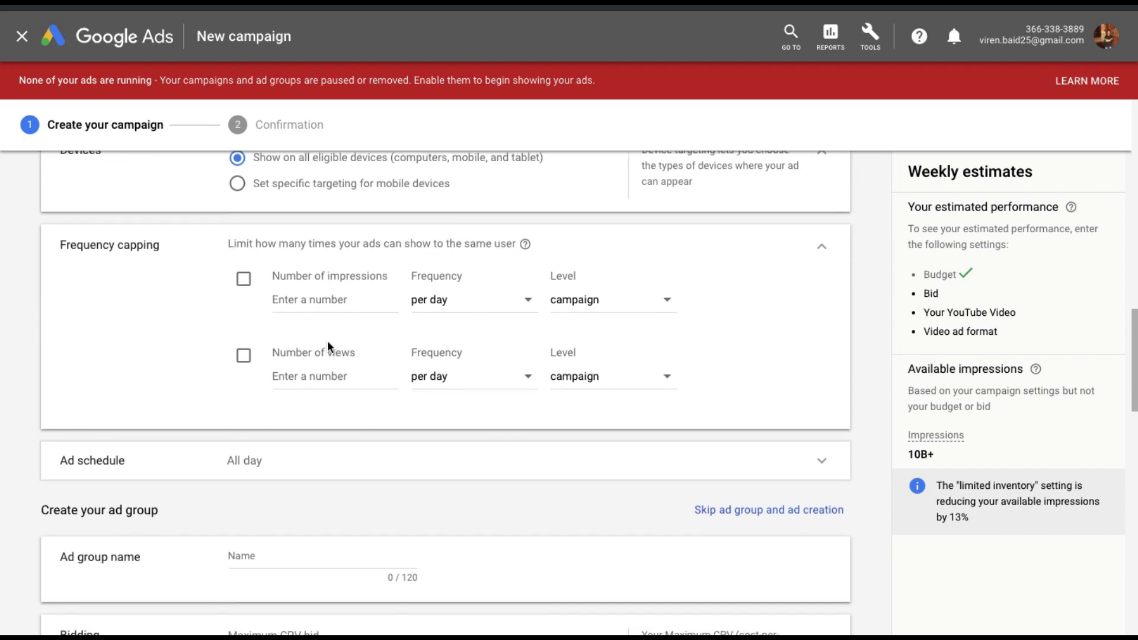
{"action": "left_click", "coordinate": [244, 279]}
{"action": "type", "text": "2"}
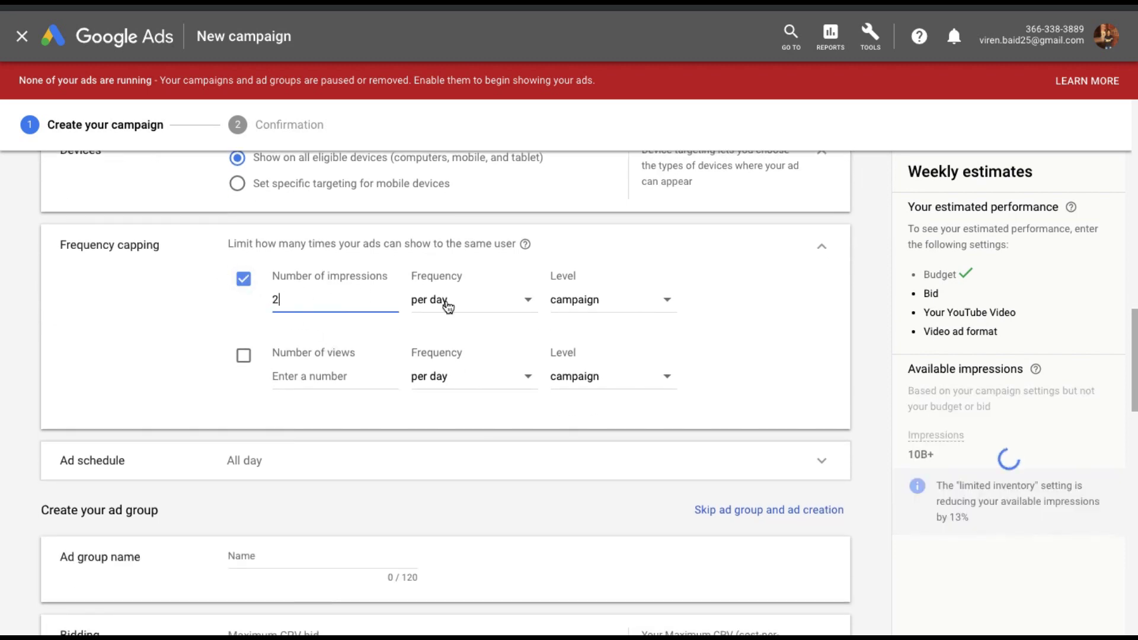
{"action": "left_click", "coordinate": [721, 299]}
Expand the Ad schedule settings
{"action": "scroll", "coordinate": [162, 383], "scroll_direction": "down", "scroll_amount": 1}
{"action": "scroll", "coordinate": [207, 359], "scroll_direction": "down", "scroll_amount": 1}
{"action": "scroll", "coordinate": [208, 363], "scroll_direction": "down", "scroll_amount": 1}
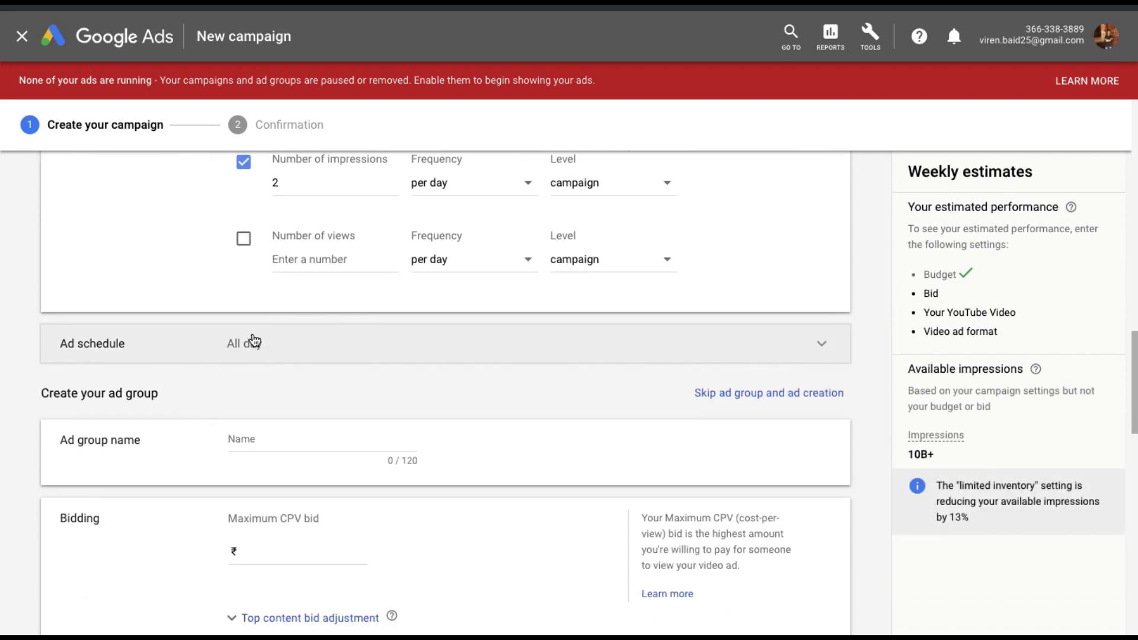
{"action": "left_click", "coordinate": [254, 342]}
{"action": "scroll", "coordinate": [252, 335], "scroll_direction": "down", "scroll_amount": 2}
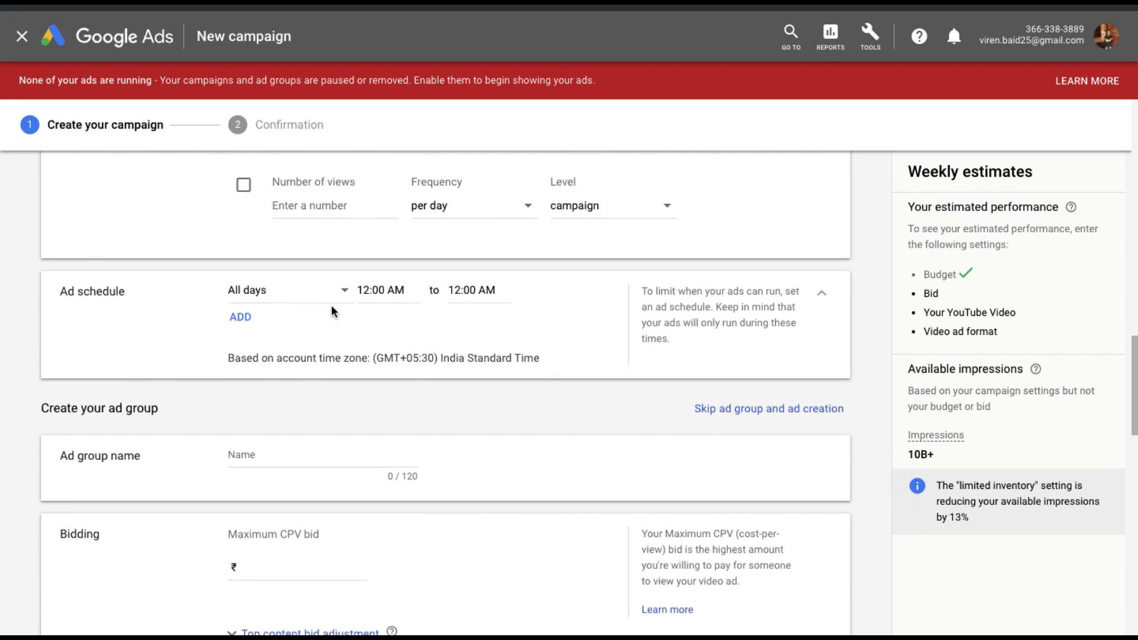
{"action": "scroll", "coordinate": [331, 305], "scroll_direction": "down", "scroll_amount": 3}
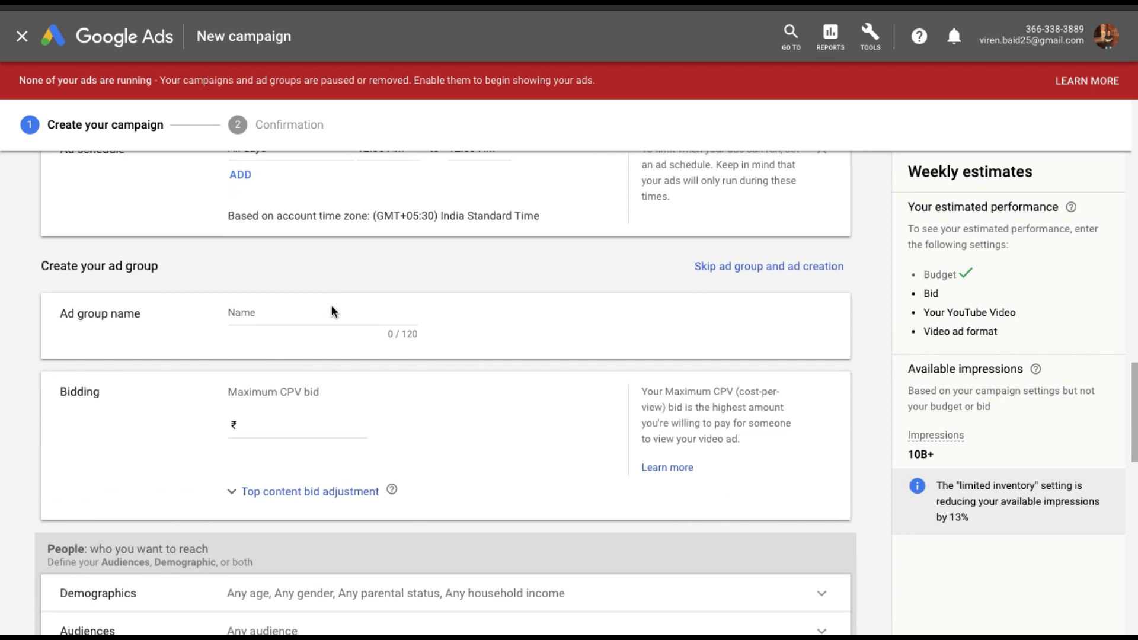
Name the ad group 'Remarketing Ad' and set its maximum CPV bid to ₹0.50
{"action": "left_click", "coordinate": [261, 281]}
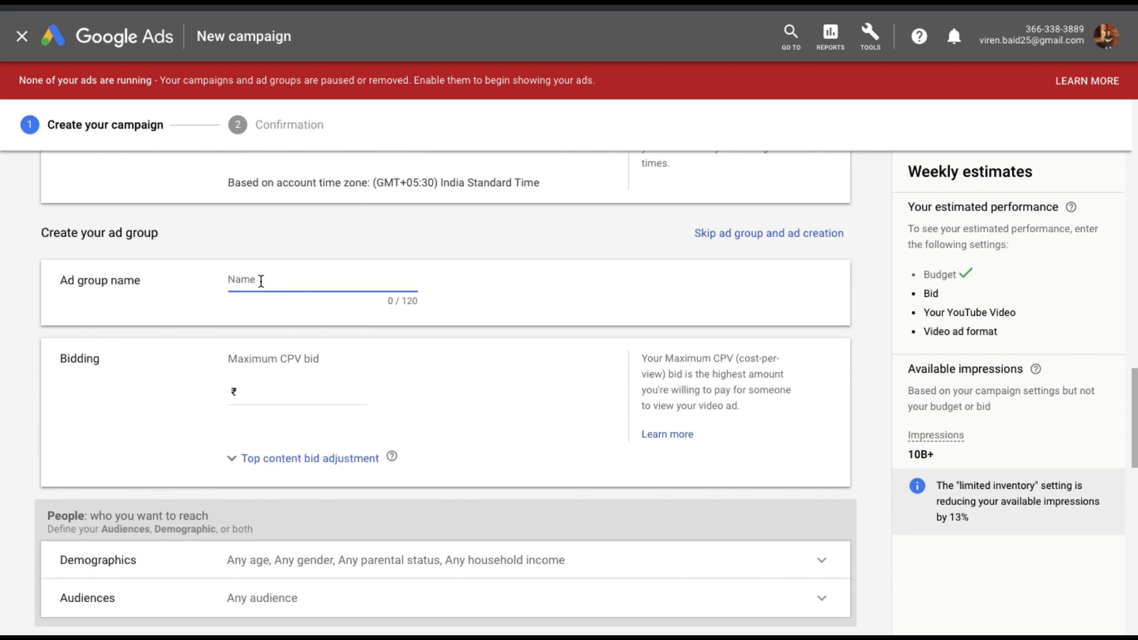
{"action": "type", "text": "Remarketing Ad"}
{"action": "key", "text": "Tab"}
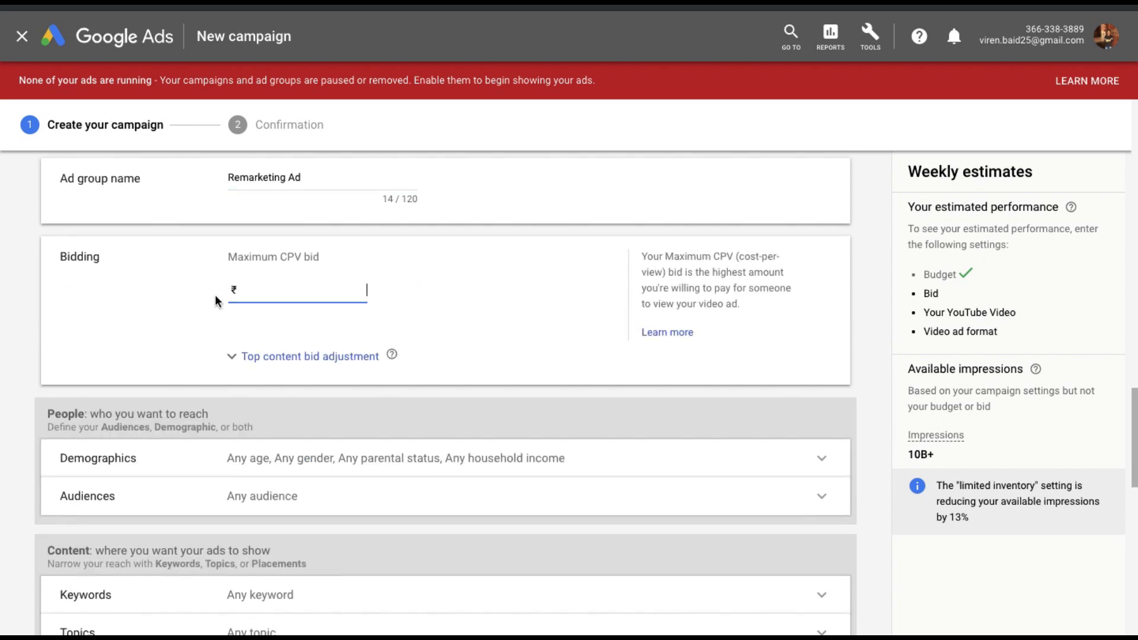
{"action": "type", "text": "0.50"}
{"action": "left_click", "coordinate": [129, 283]}
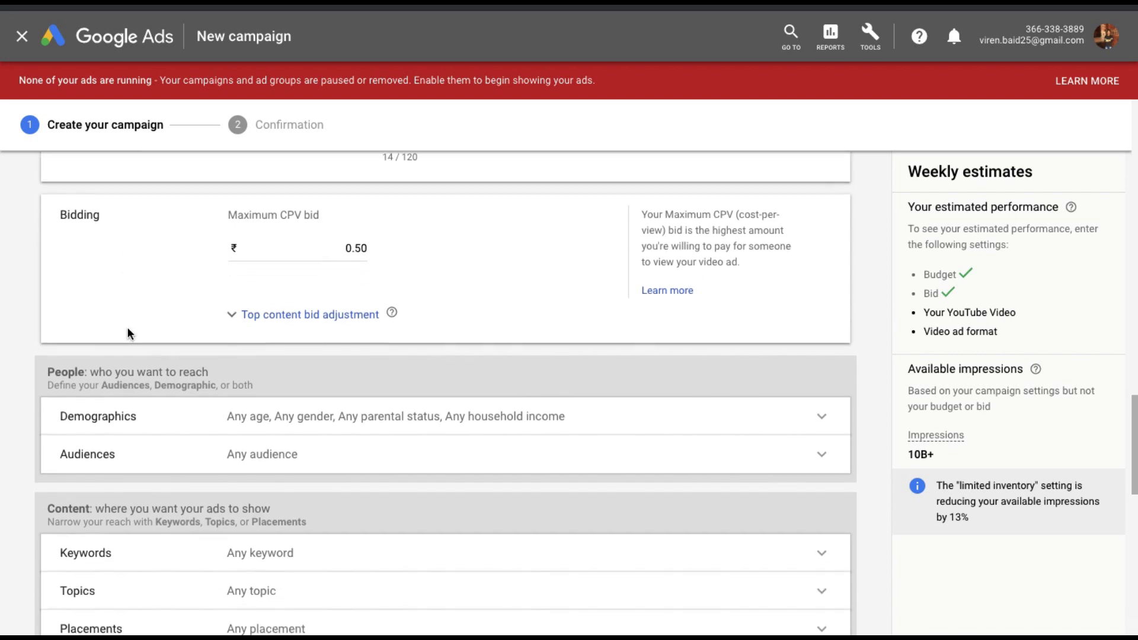
{"action": "scroll", "coordinate": [140, 332], "scroll_direction": "down", "scroll_amount": 3}
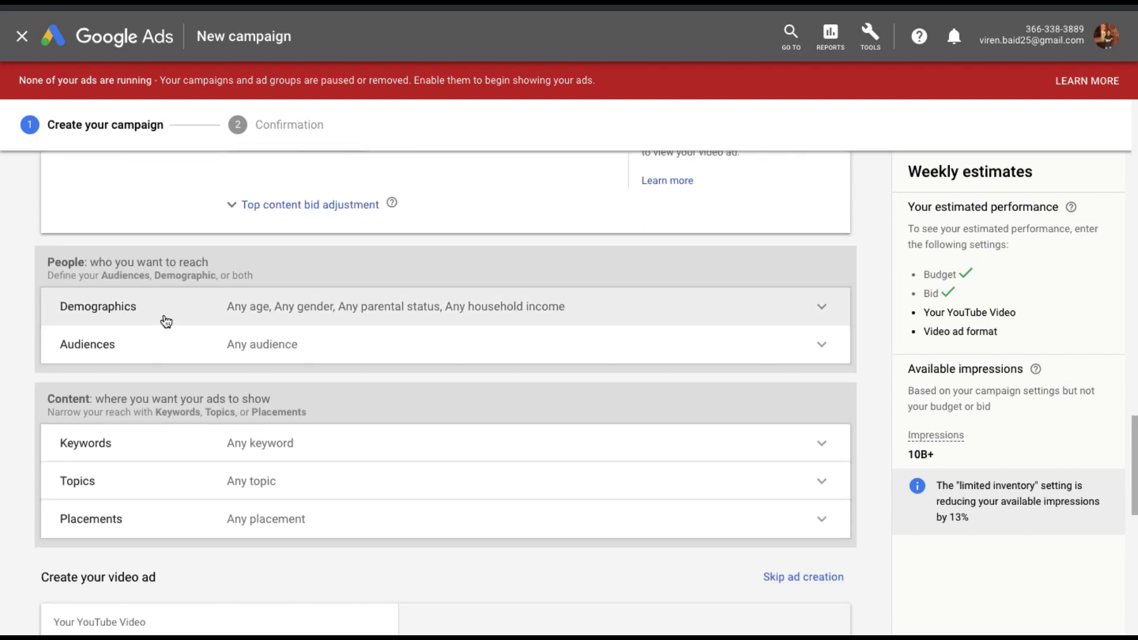
{"action": "left_click", "coordinate": [166, 321]}
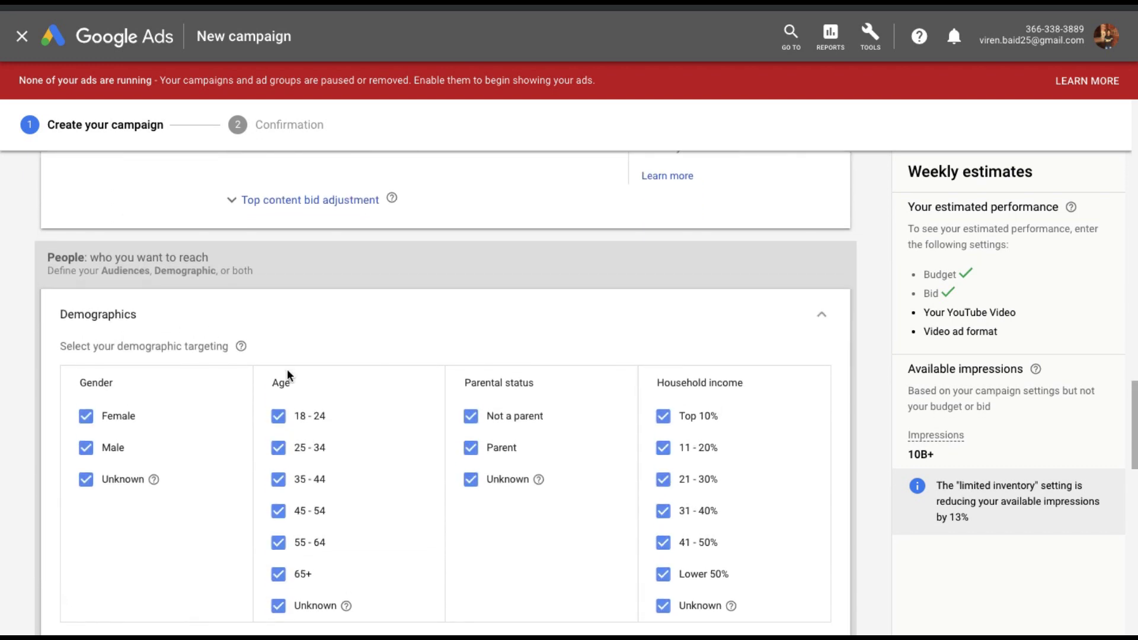
{"action": "scroll", "coordinate": [287, 369], "scroll_direction": "down", "scroll_amount": 3}
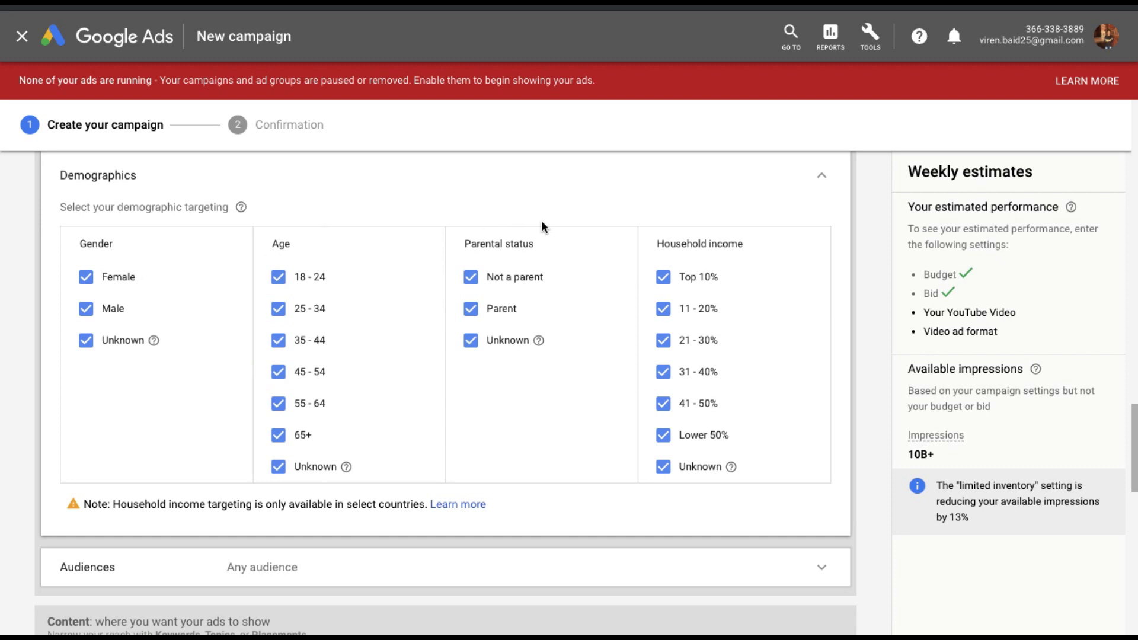
{"action": "scroll", "coordinate": [496, 238], "scroll_direction": "up", "scroll_amount": 1}
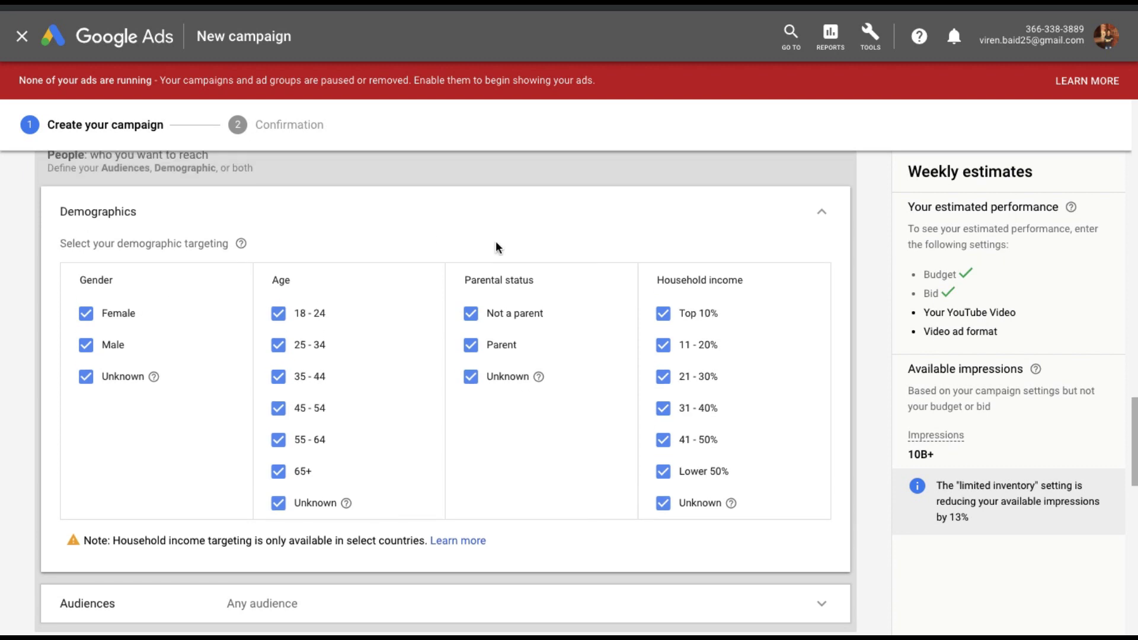
{"action": "left_click", "coordinate": [823, 217]}
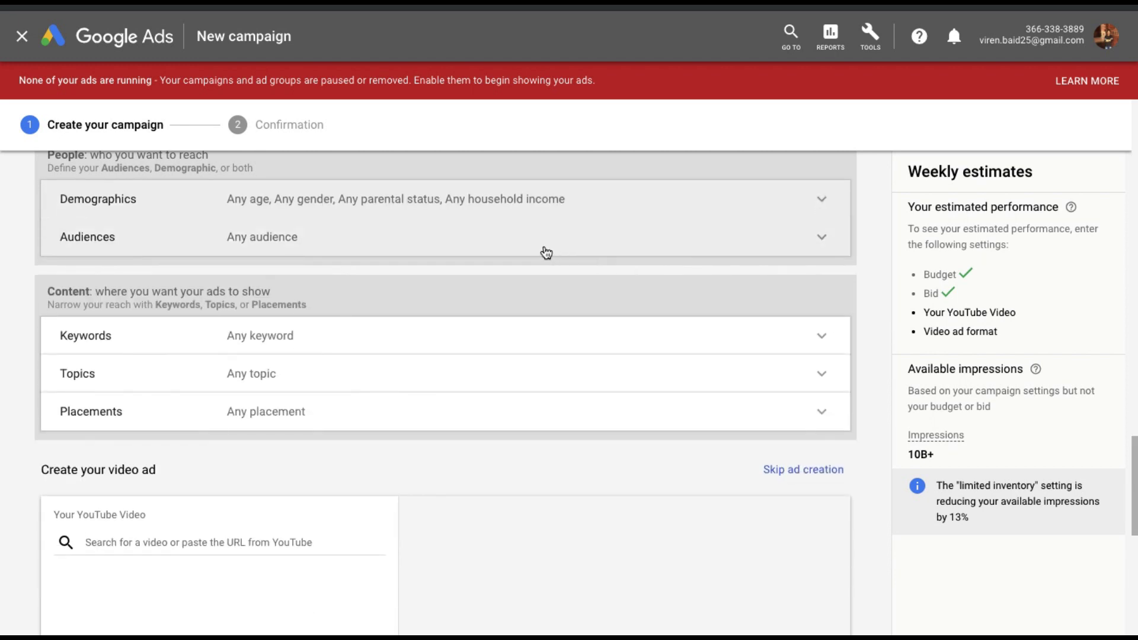
{"action": "left_click", "coordinate": [539, 252]}
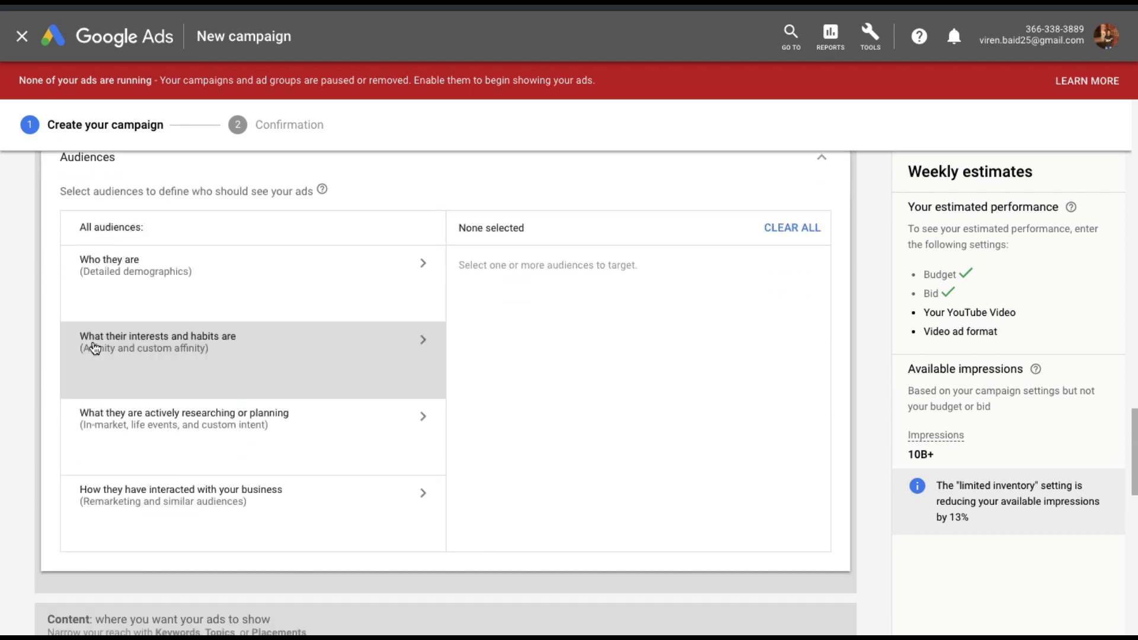
After browsing demographic, affinity and in-market audiences, target the YouTube Remarketing list
{"action": "left_click", "coordinate": [153, 270]}
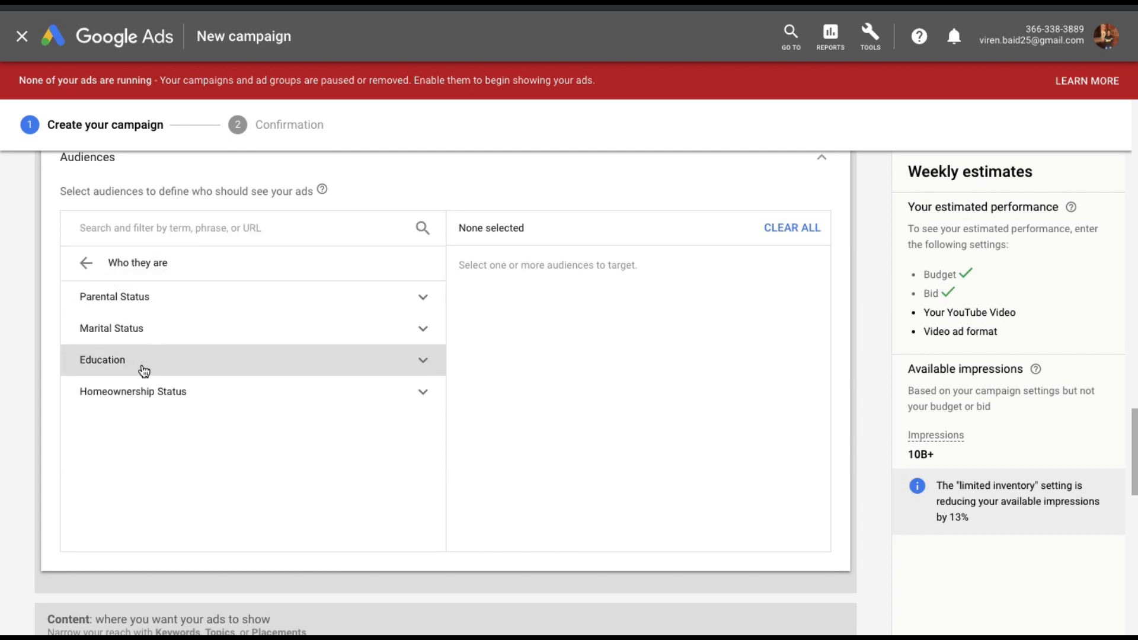
{"action": "left_click", "coordinate": [88, 265]}
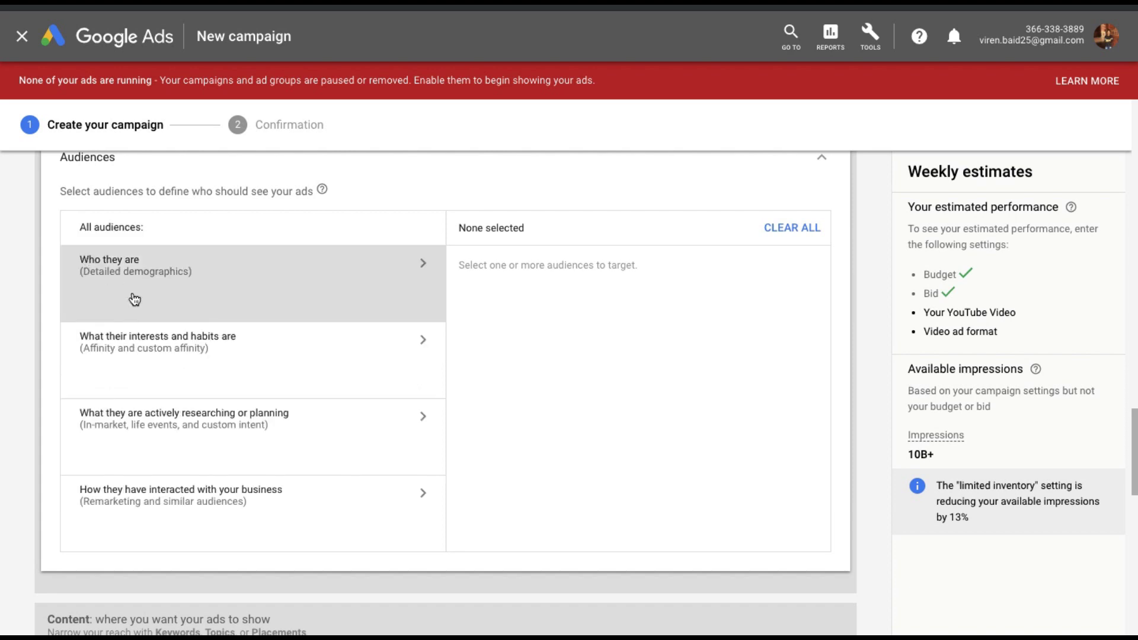
{"action": "left_click", "coordinate": [158, 353]}
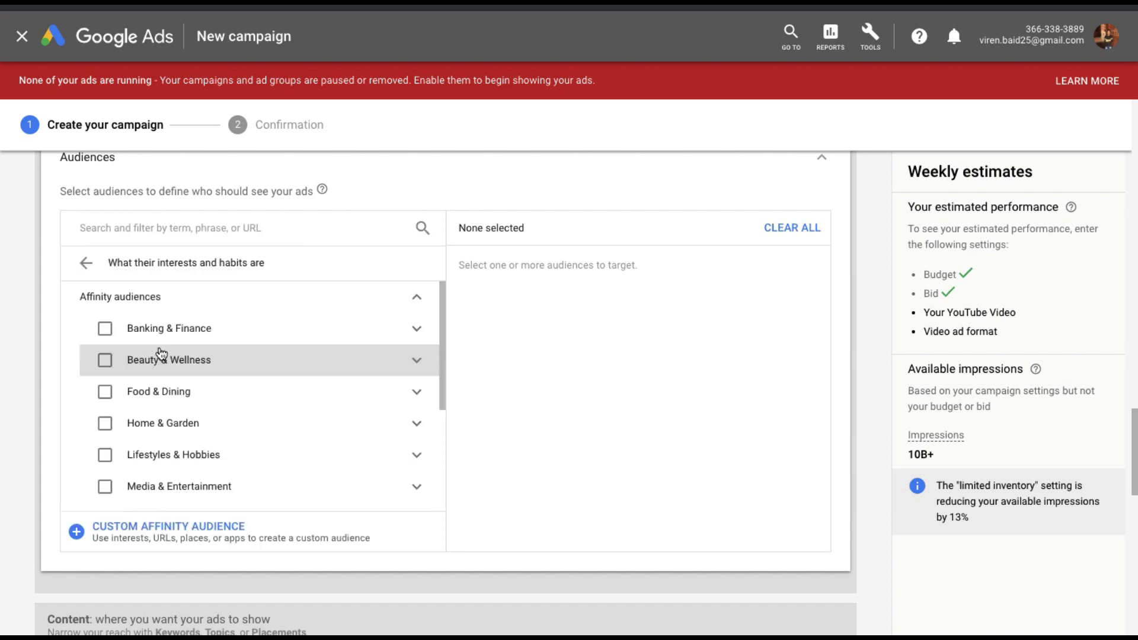
{"action": "left_click", "coordinate": [86, 263]}
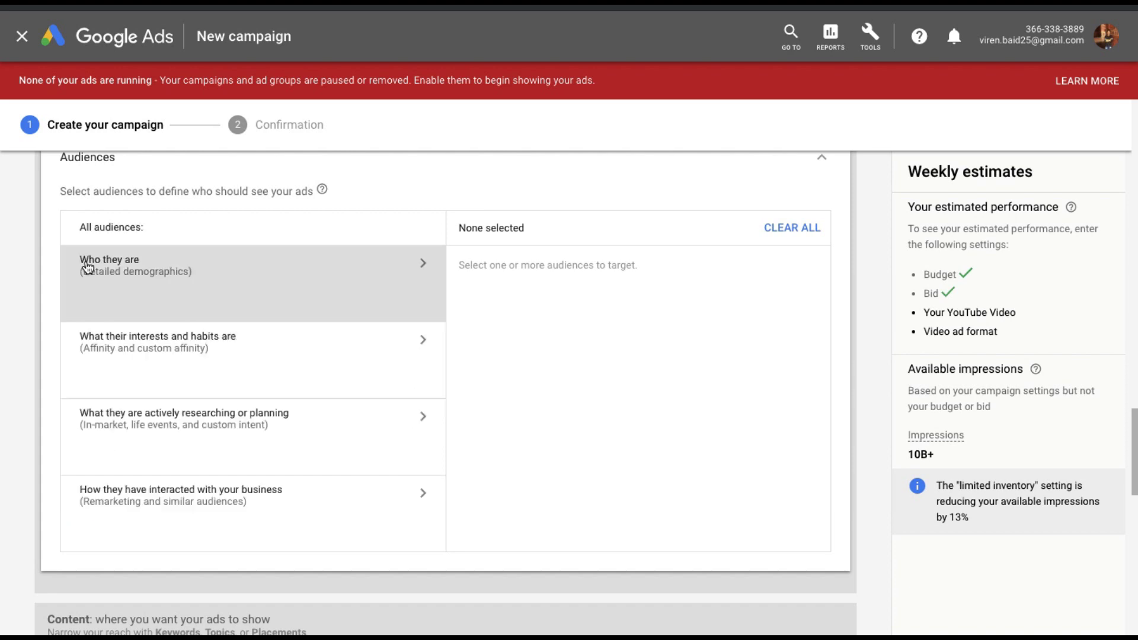
{"action": "left_click", "coordinate": [196, 422]}
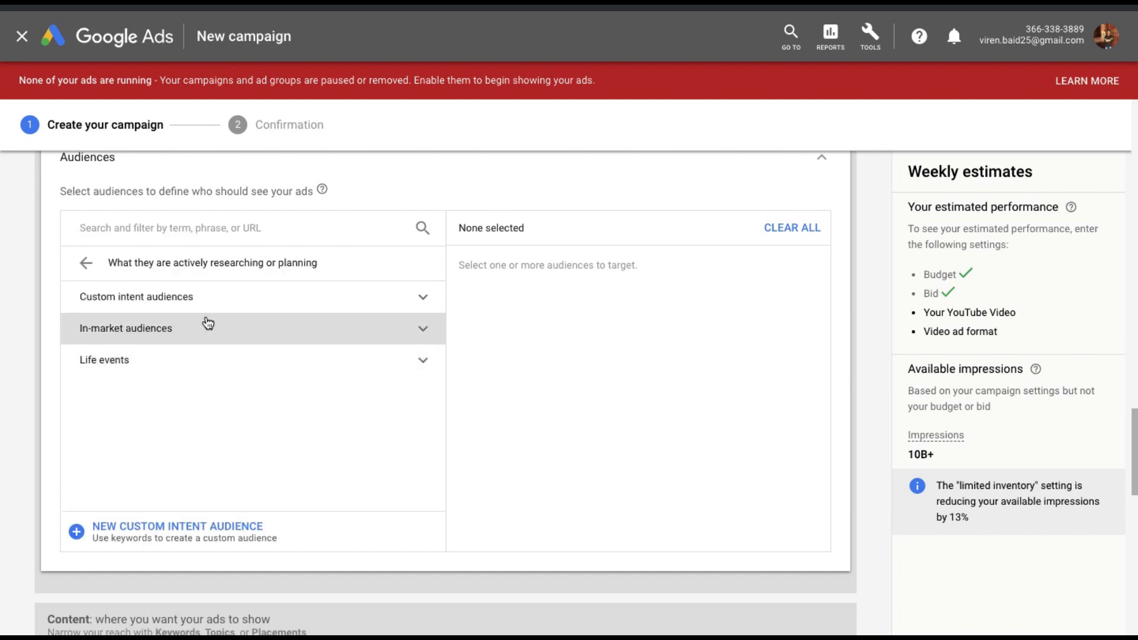
{"action": "left_click", "coordinate": [83, 271]}
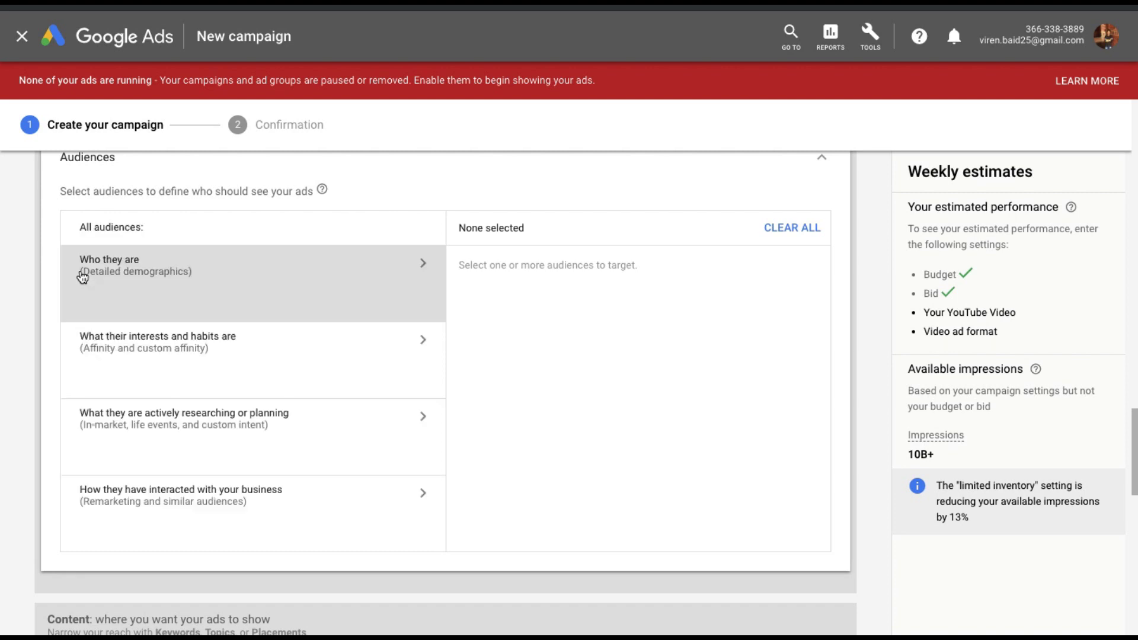
{"action": "left_click", "coordinate": [169, 503]}
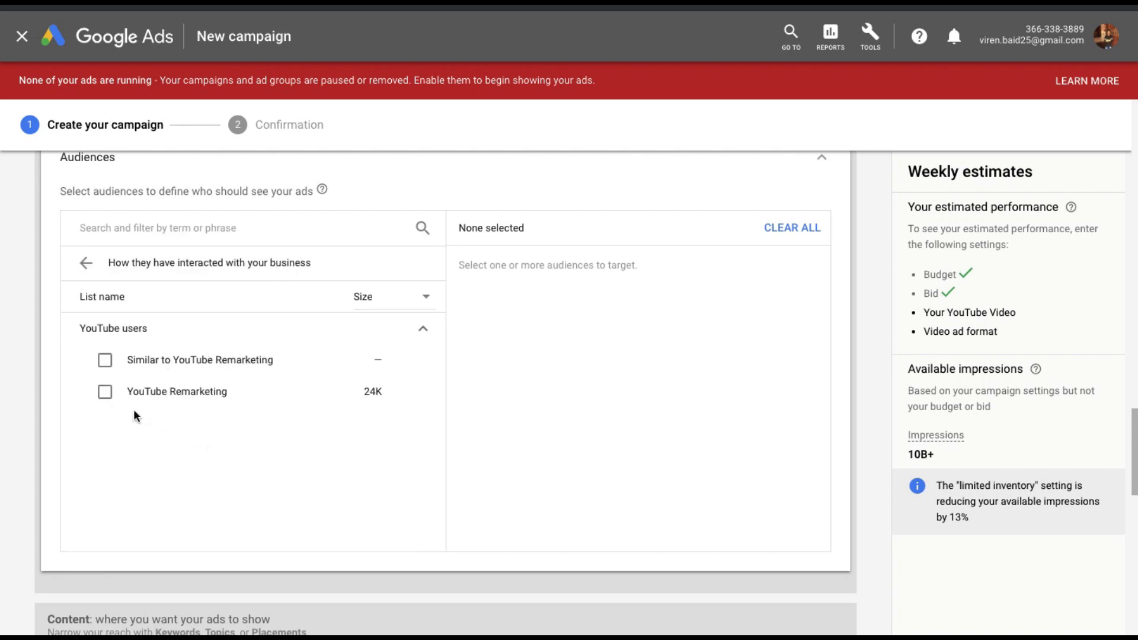
{"action": "left_click", "coordinate": [107, 395]}
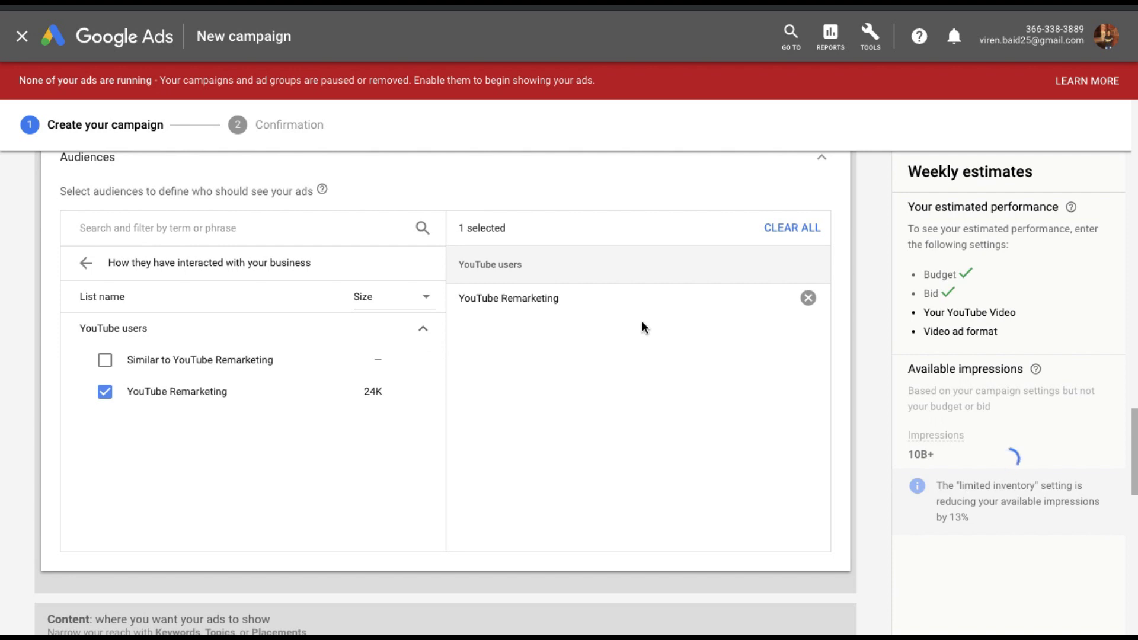
{"action": "left_click", "coordinate": [822, 158]}
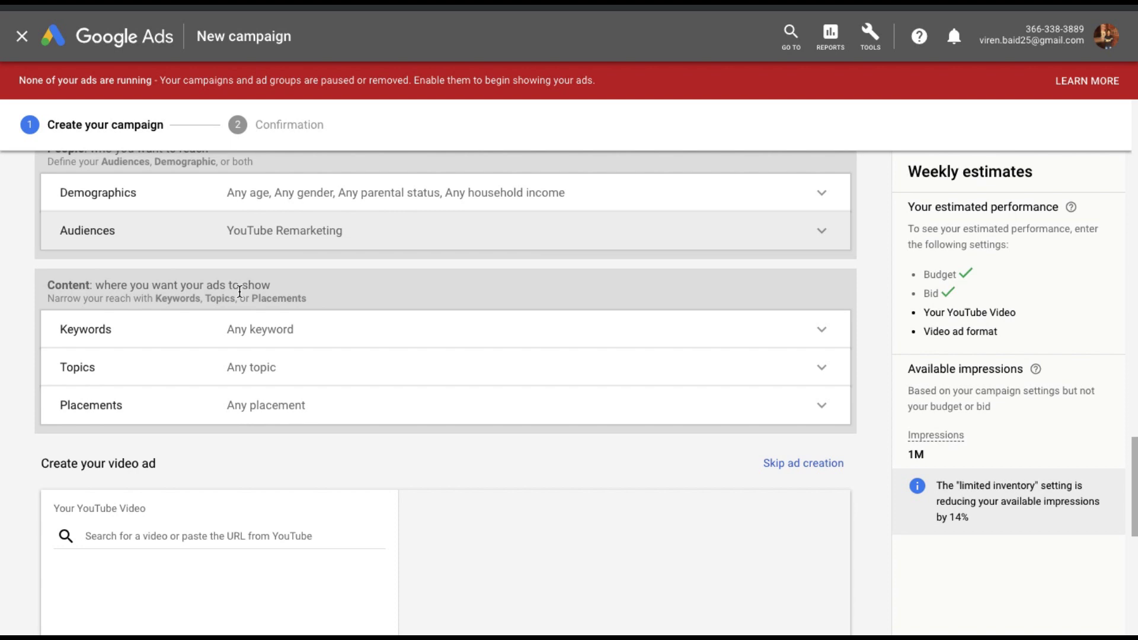
{"action": "left_click", "coordinate": [249, 337]}
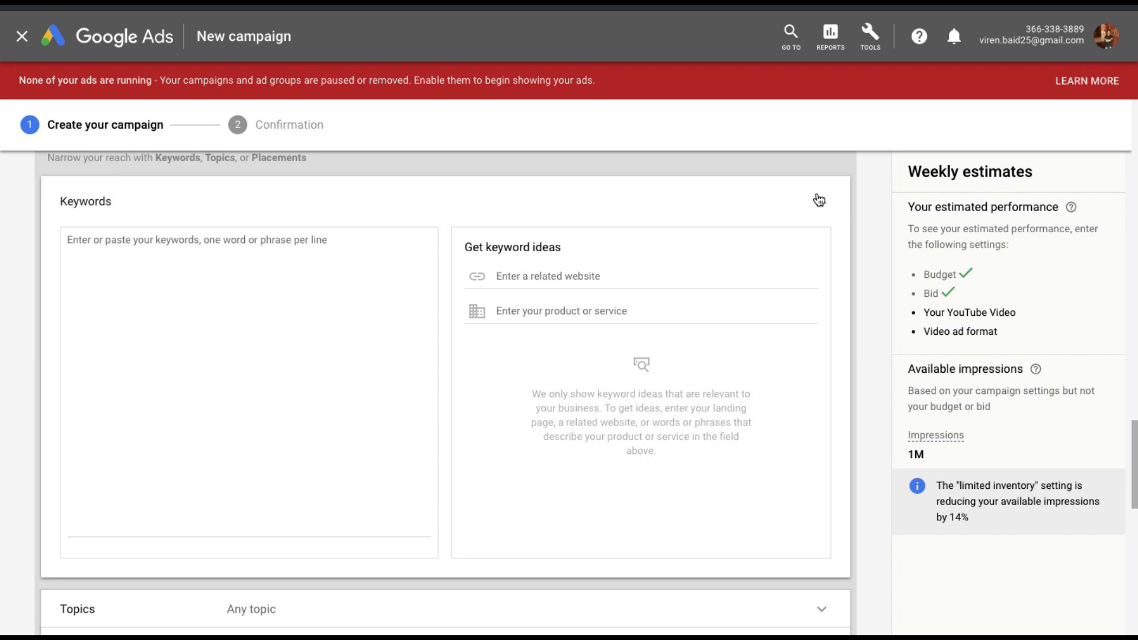
{"action": "left_click", "coordinate": [824, 201]}
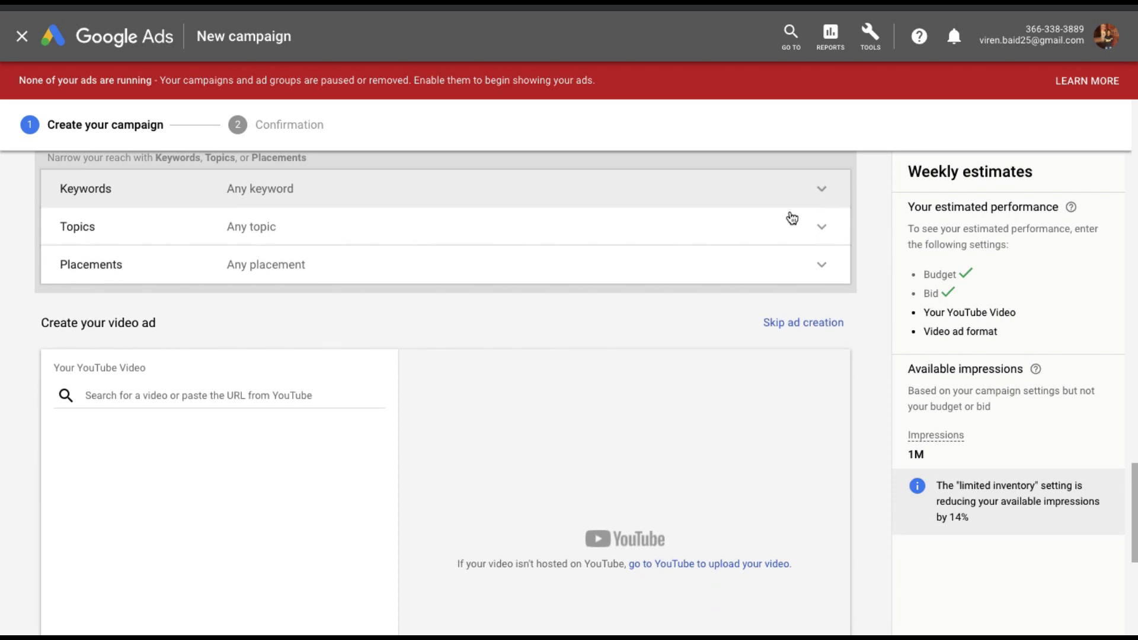
{"action": "left_click", "coordinate": [762, 224]}
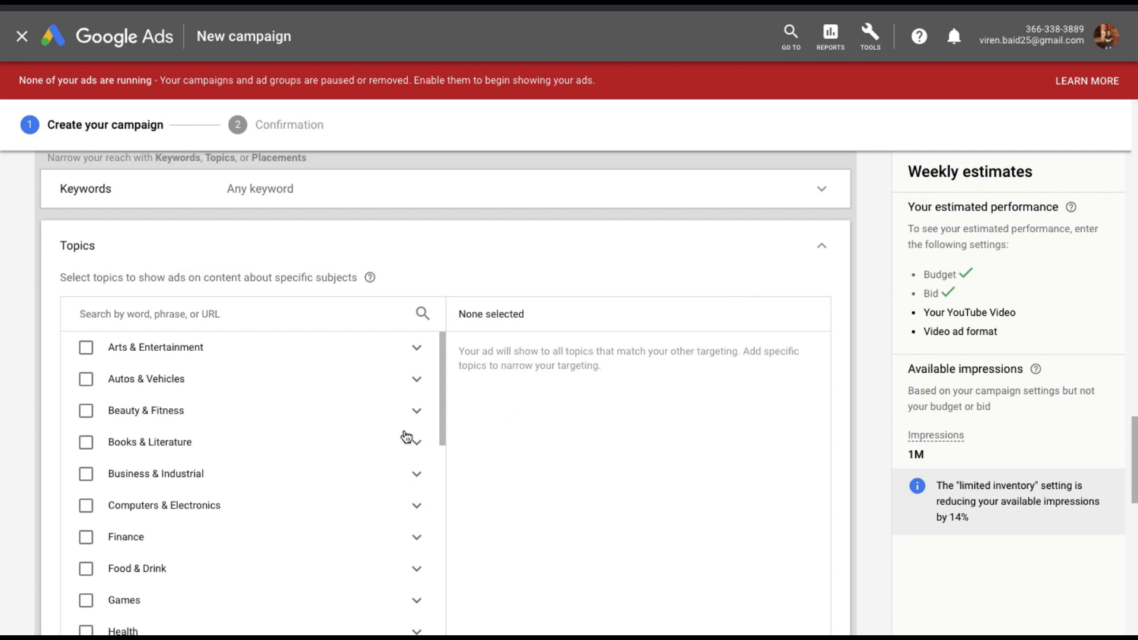
{"action": "scroll", "coordinate": [177, 456], "scroll_direction": "down", "scroll_amount": 2}
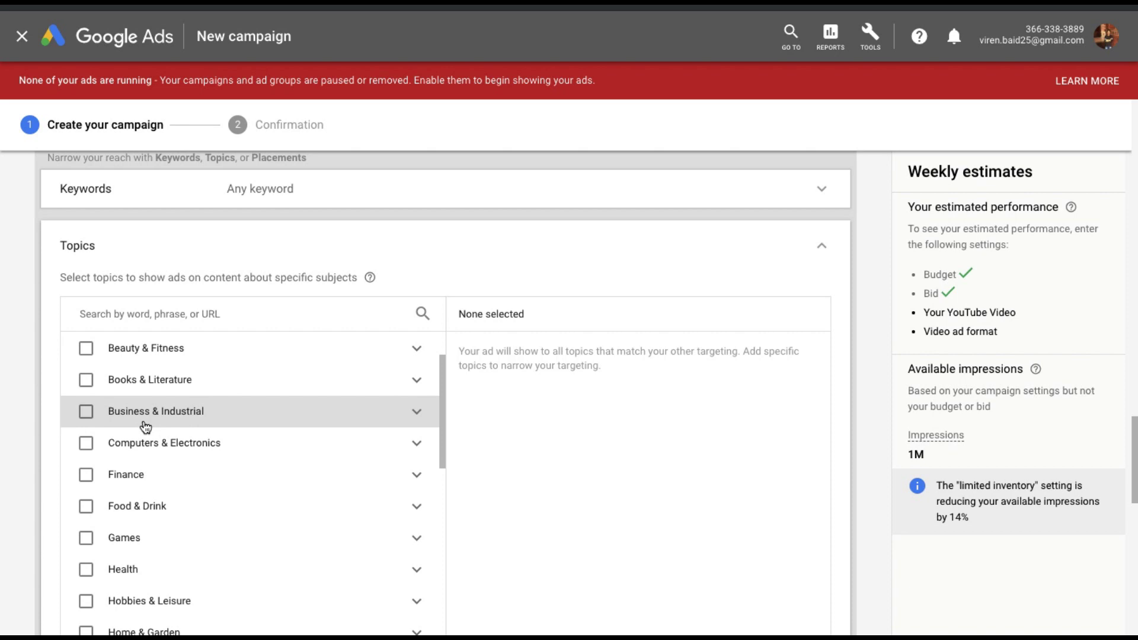
{"action": "left_click", "coordinate": [824, 244]}
{"action": "left_click", "coordinate": [395, 273]}
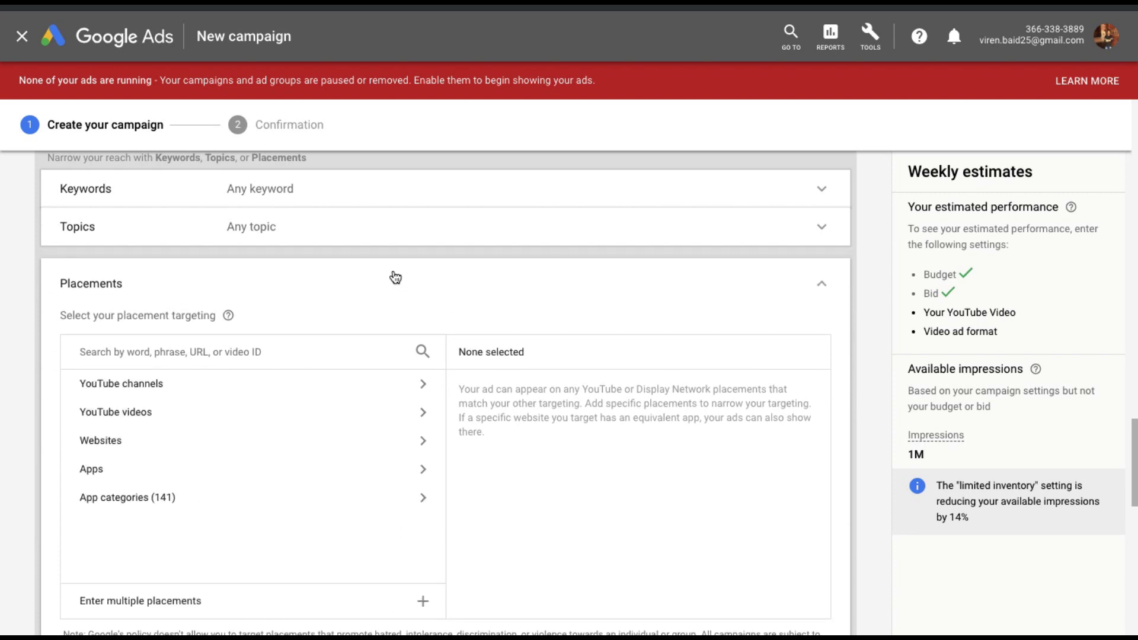
{"action": "left_click", "coordinate": [823, 286]}
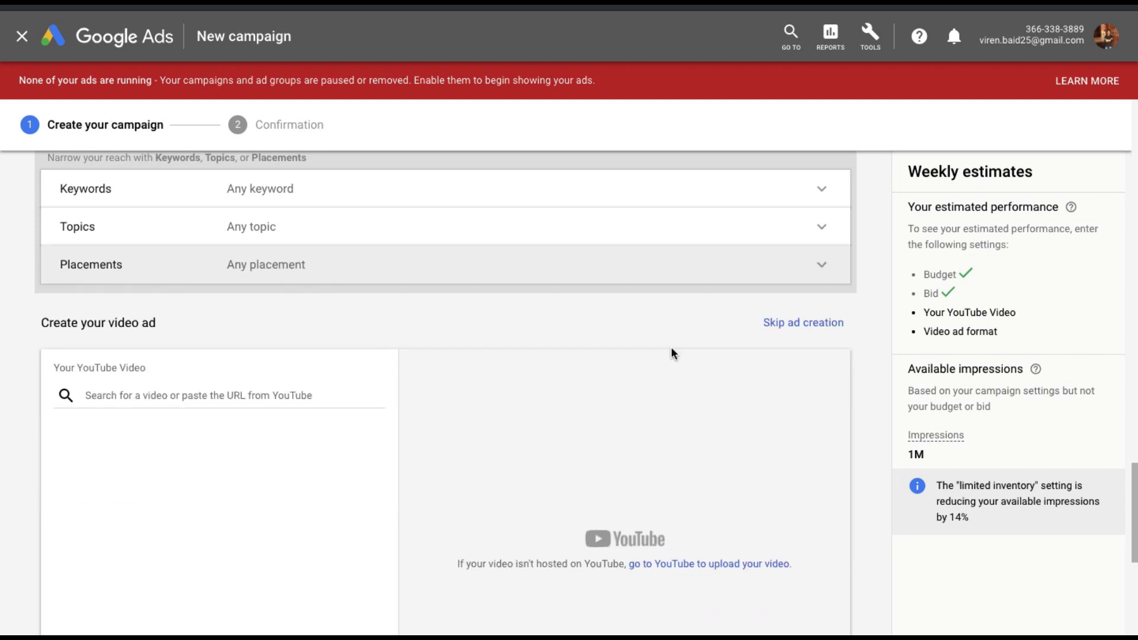
{"action": "scroll", "coordinate": [671, 347], "scroll_direction": "down", "scroll_amount": 2}
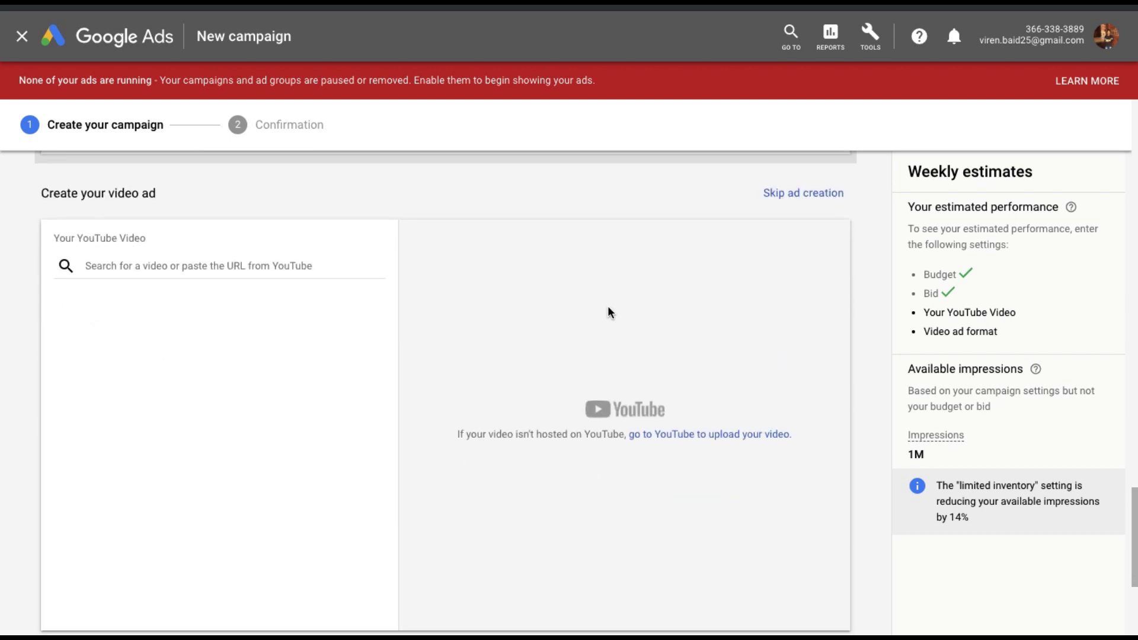
{"action": "scroll", "coordinate": [610, 312], "scroll_direction": "down", "scroll_amount": 1}
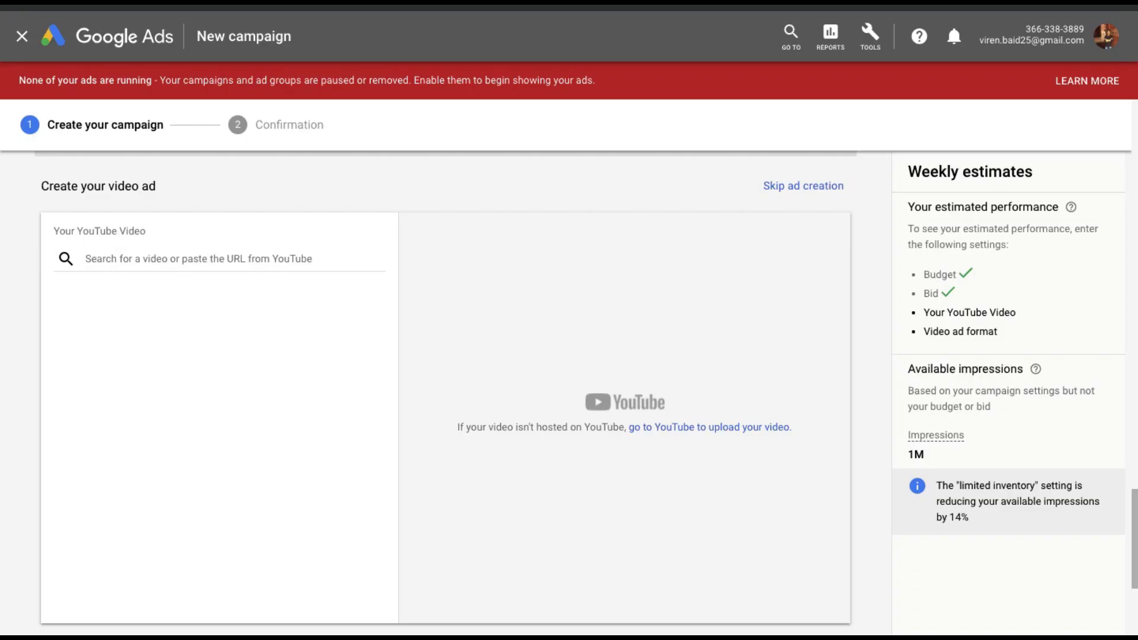
{"action": "left_click", "coordinate": [124, 254]}
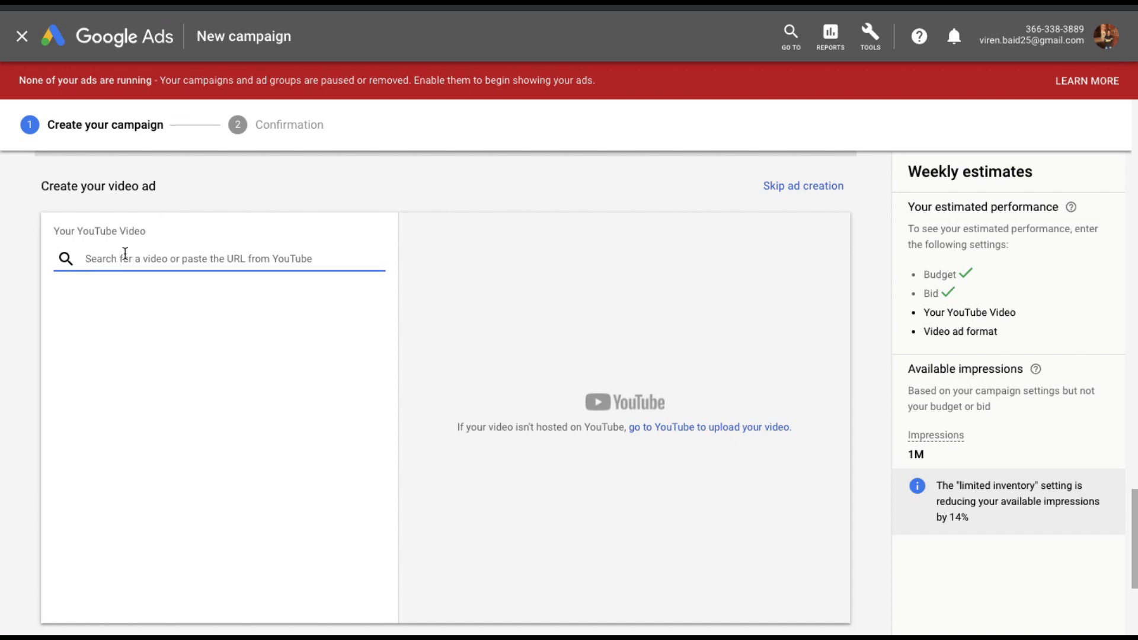
{"action": "type", "text": "https://www.youtube.com/watch?v=1DbU57VCnsg"}
{"action": "left_click", "coordinate": [130, 300]}
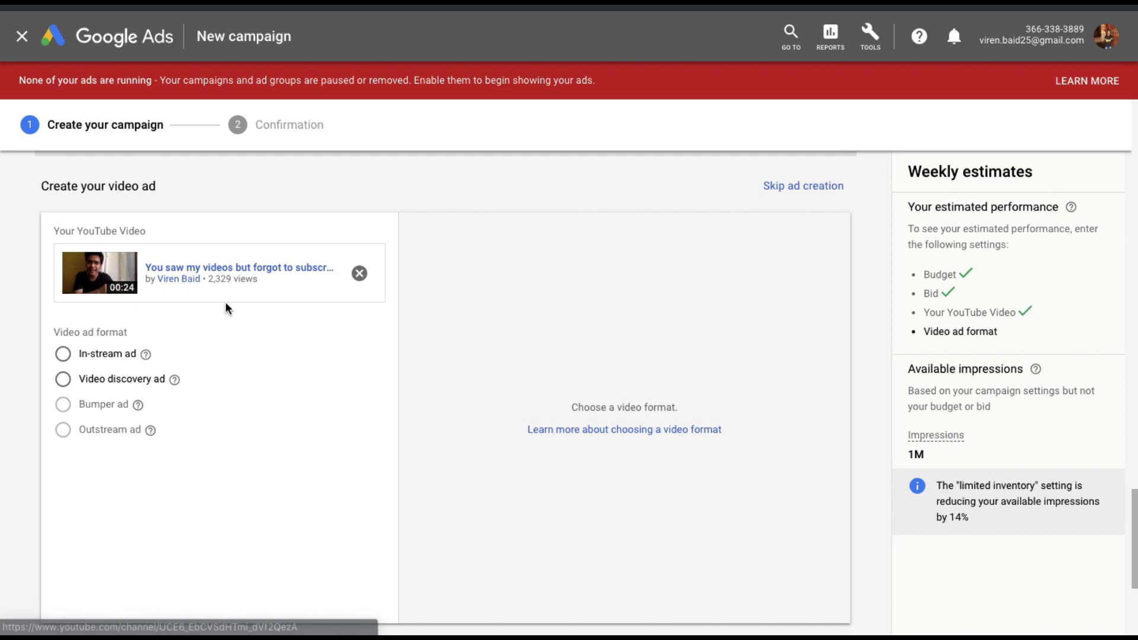
{"action": "scroll", "coordinate": [260, 350], "scroll_direction": "down", "scroll_amount": 1}
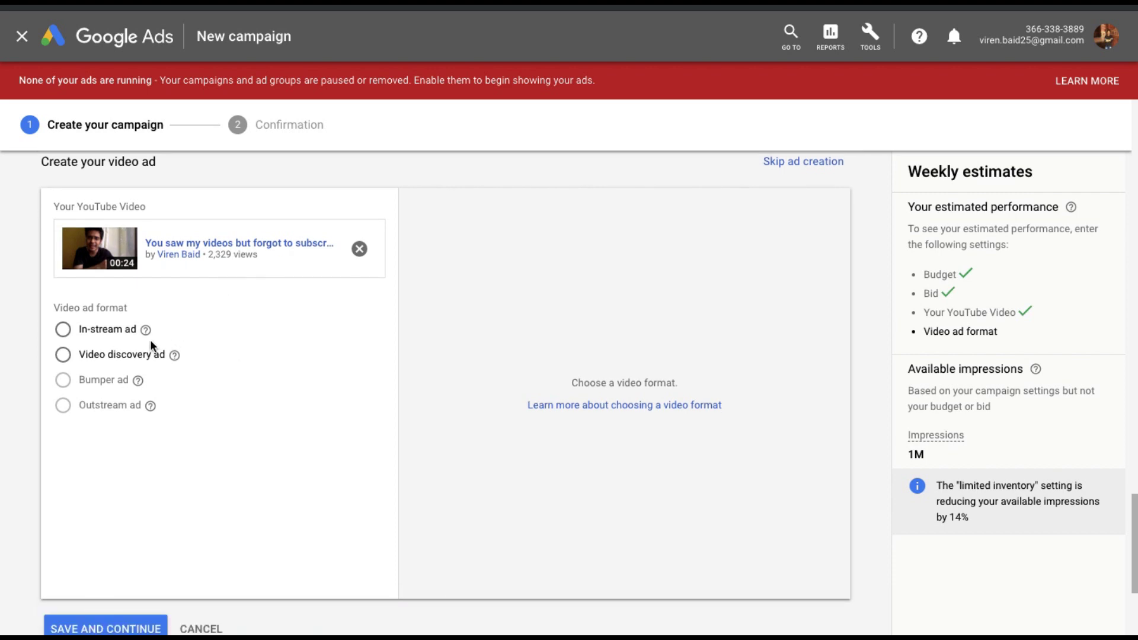
{"action": "left_click", "coordinate": [107, 330]}
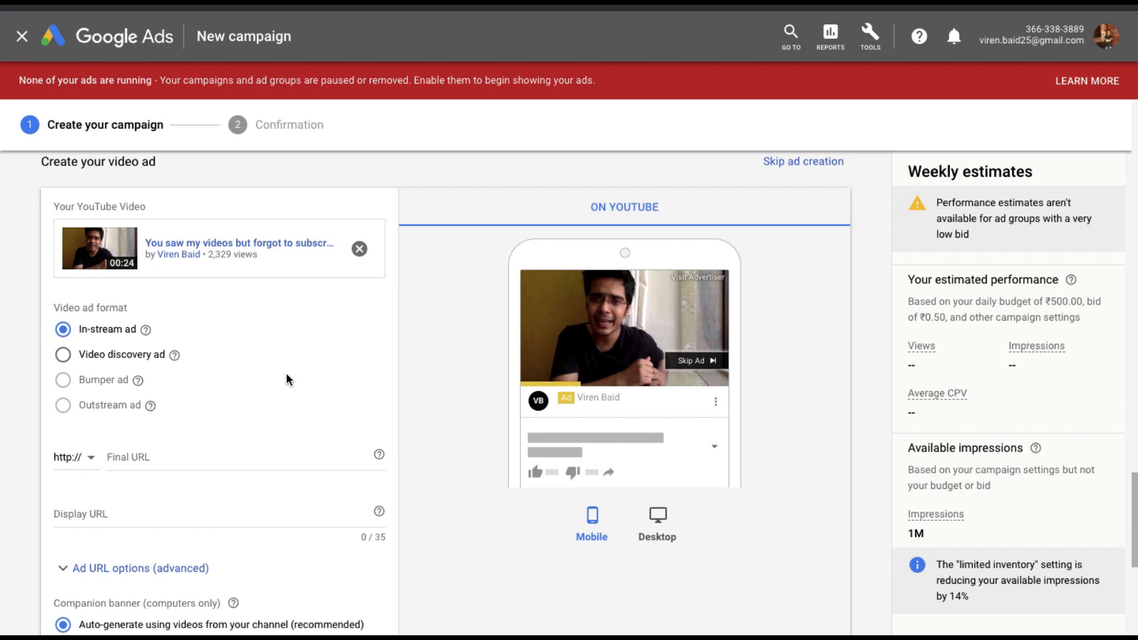
Try the Video discovery ad format, then switch the ad back to In-stream
{"action": "left_click", "coordinate": [105, 356]}
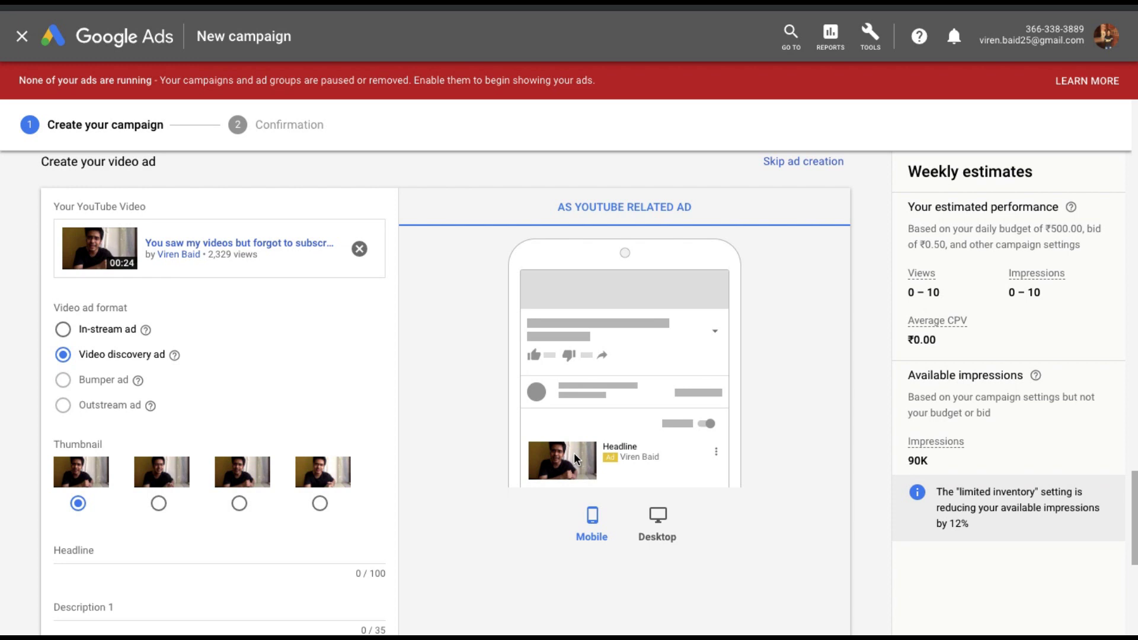
{"action": "left_click", "coordinate": [81, 334]}
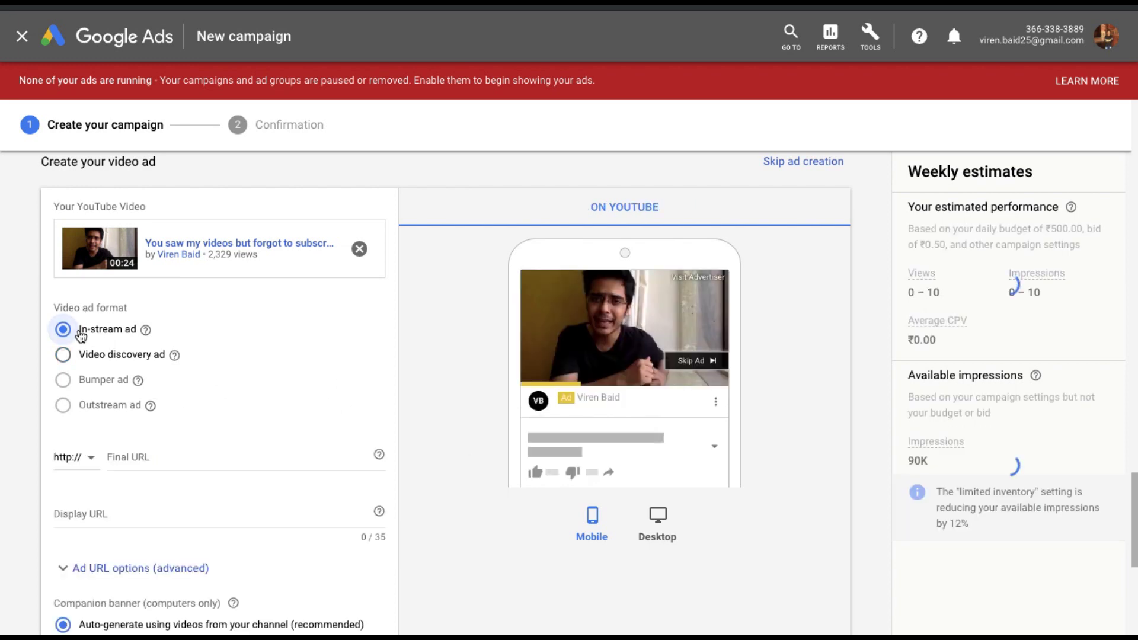
{"action": "scroll", "coordinate": [211, 378], "scroll_direction": "down", "scroll_amount": 2}
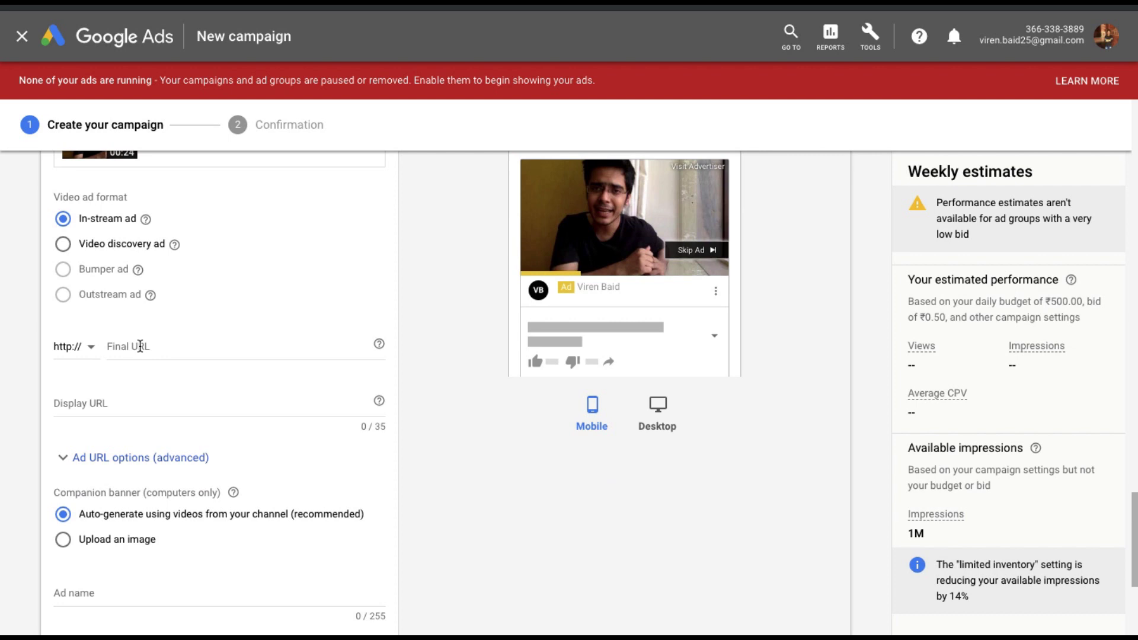
{"action": "left_click", "coordinate": [85, 348]}
{"action": "left_click", "coordinate": [84, 394]}
{"action": "type", "text": "www.y"}
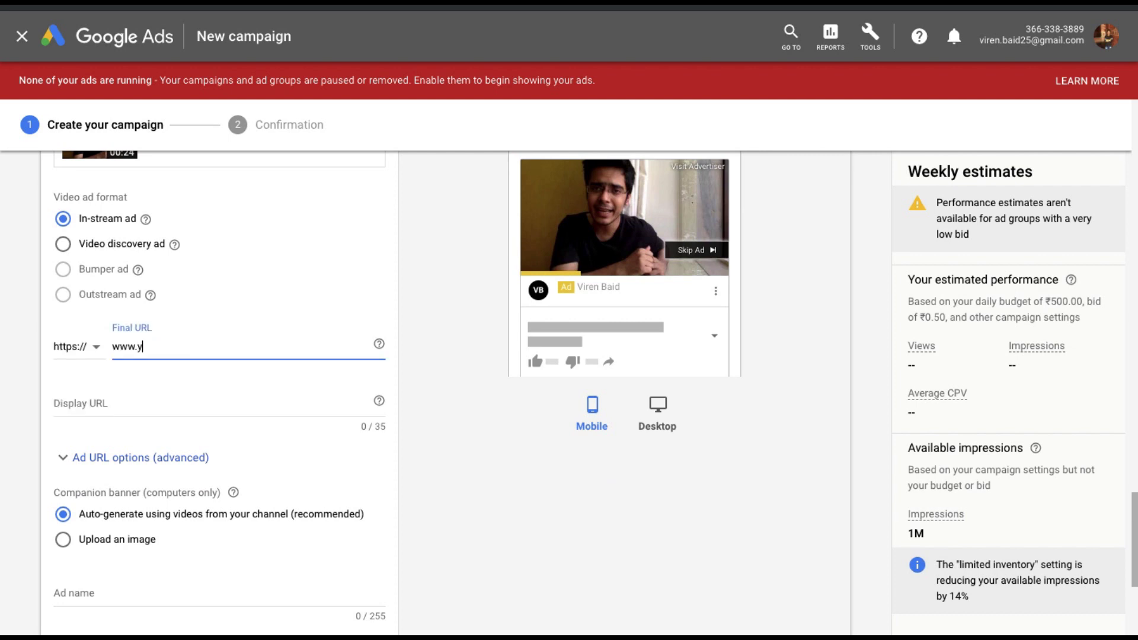
{"action": "type", "text": "outube.com/virenbaid25"}
{"action": "left_click", "coordinate": [38, 437]}
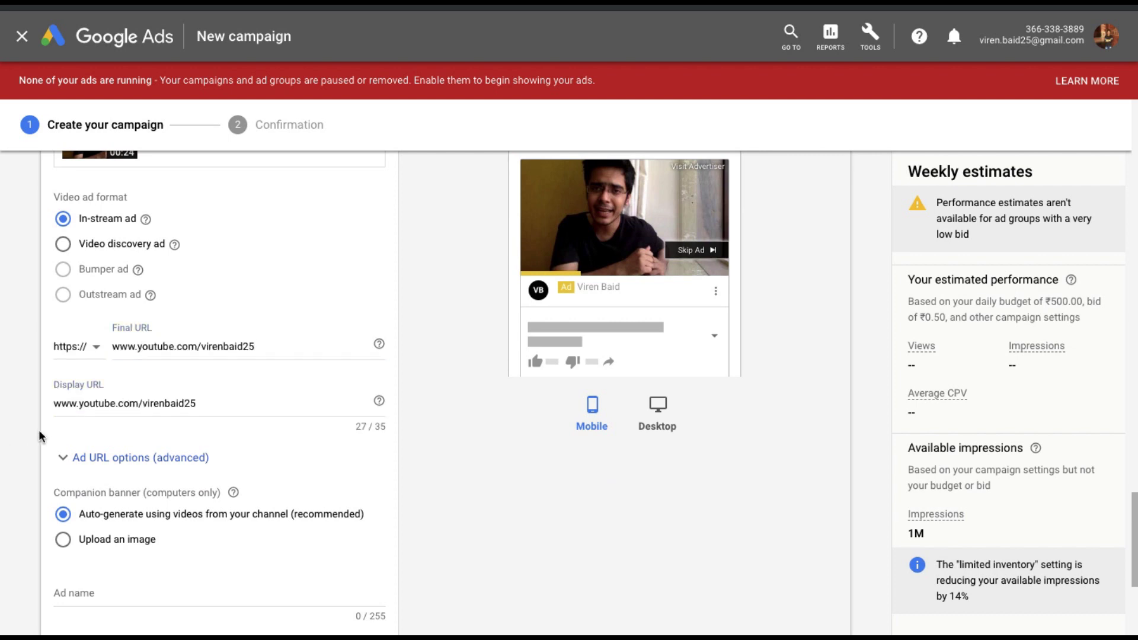
Preview the in-stream ad and its companion banner on the Desktop tab
{"action": "scroll", "coordinate": [38, 428], "scroll_direction": "down", "scroll_amount": 2}
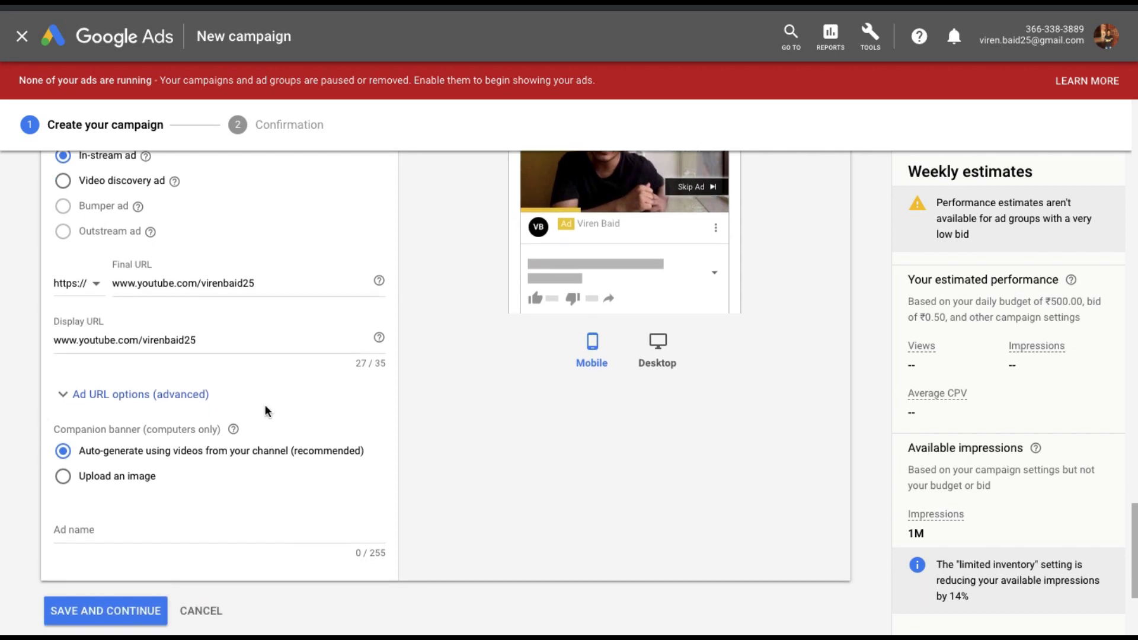
{"action": "scroll", "coordinate": [544, 458], "scroll_direction": "up", "scroll_amount": 1}
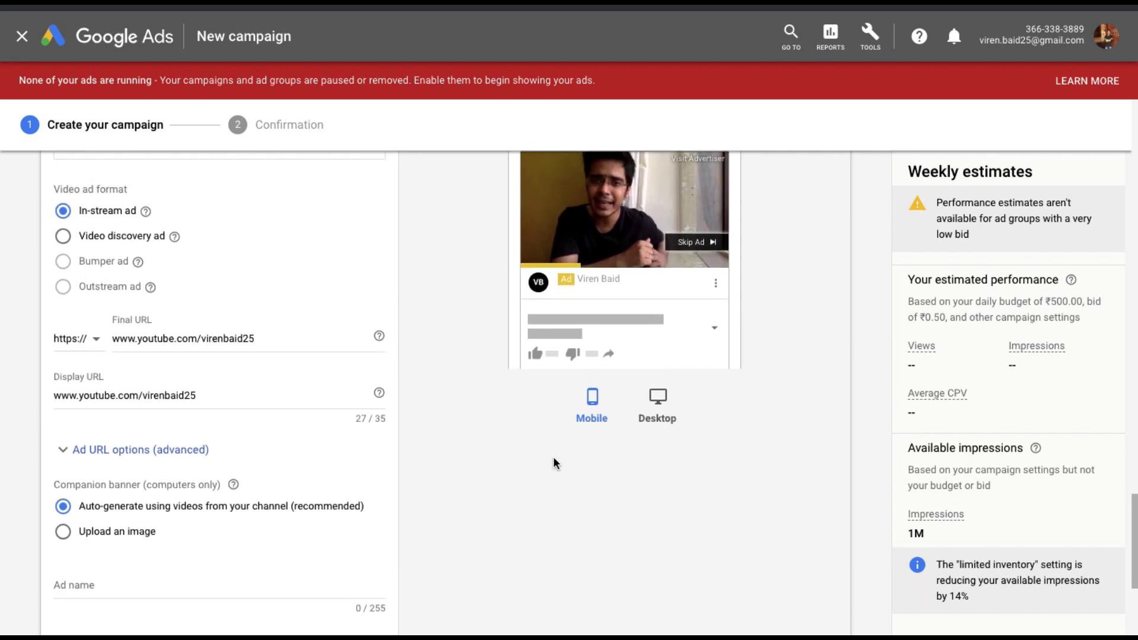
{"action": "left_click", "coordinate": [656, 413]}
{"action": "scroll", "coordinate": [682, 385], "scroll_direction": "up", "scroll_amount": 1}
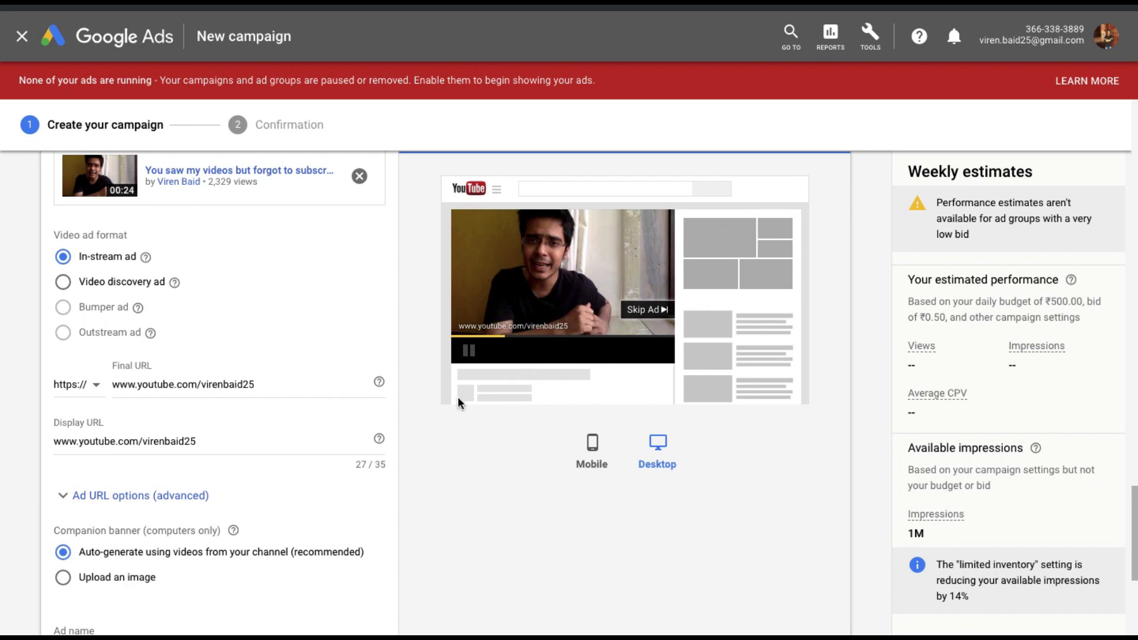
{"action": "scroll", "coordinate": [552, 454], "scroll_direction": "down", "scroll_amount": 1}
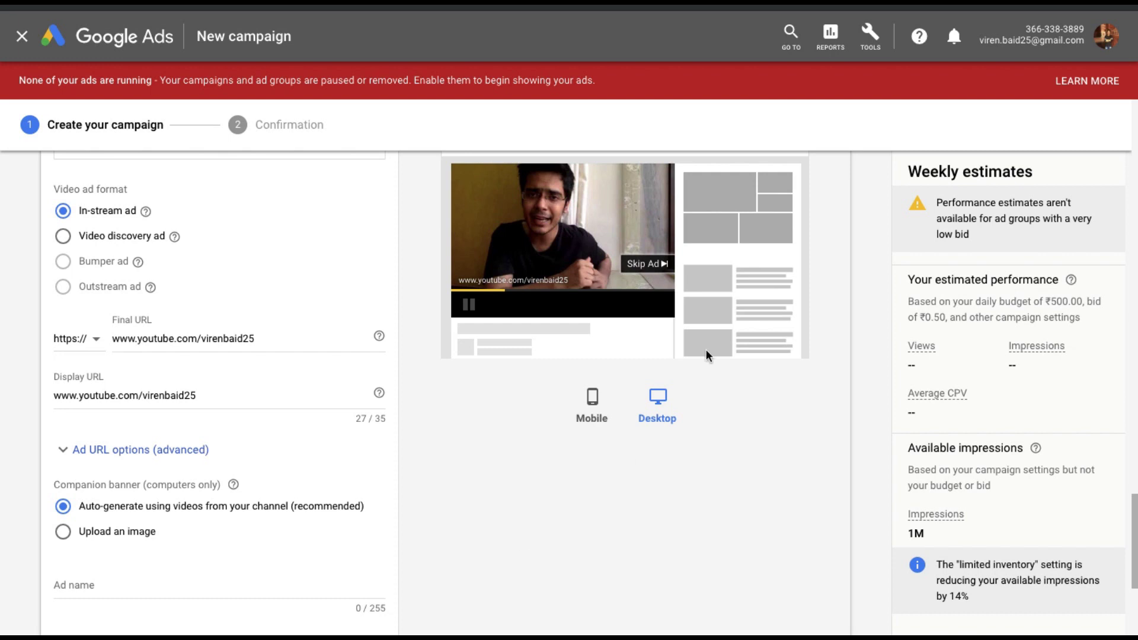
{"action": "scroll", "coordinate": [517, 493], "scroll_direction": "down", "scroll_amount": 2}
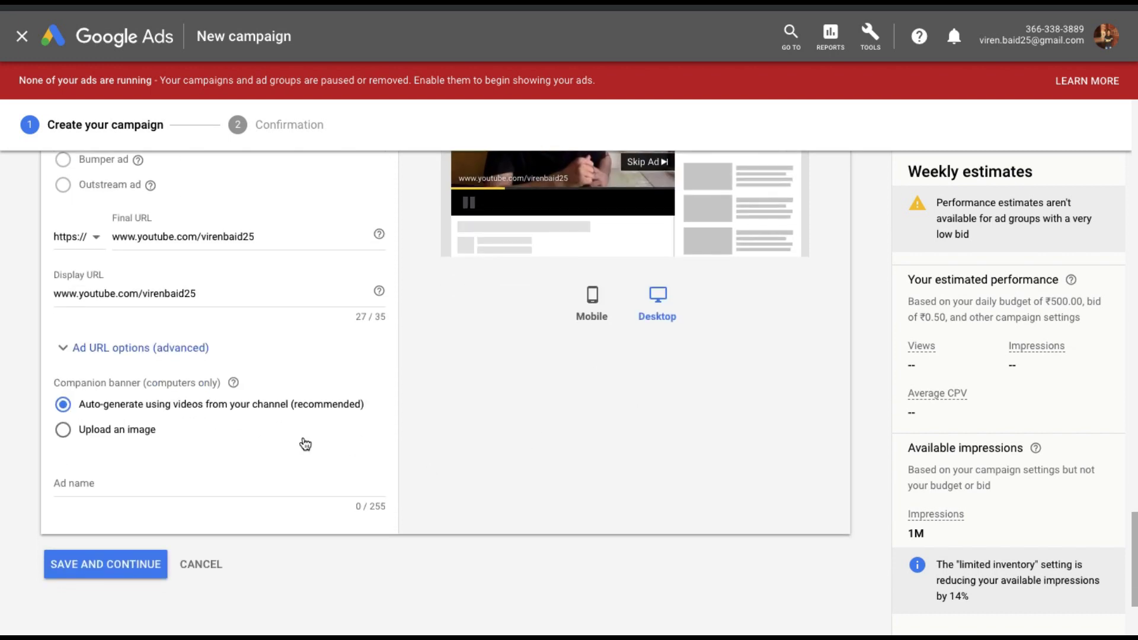
{"action": "left_click", "coordinate": [94, 485]}
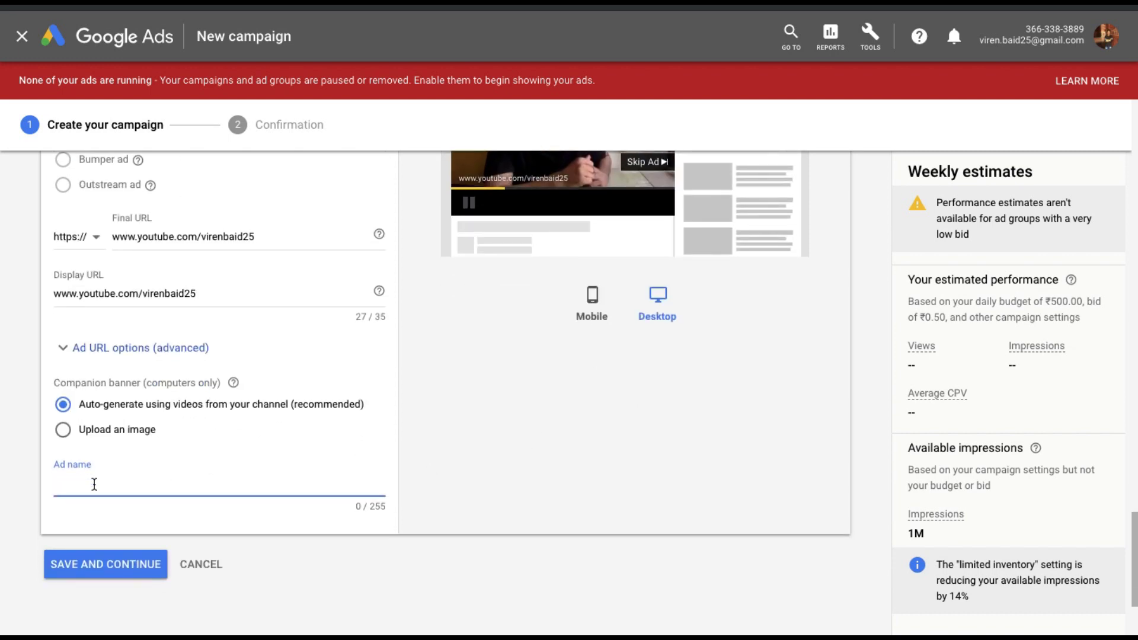
Name the ad 'Ad 1' and save to create the campaign
{"action": "type", "text": "Ad 1"}
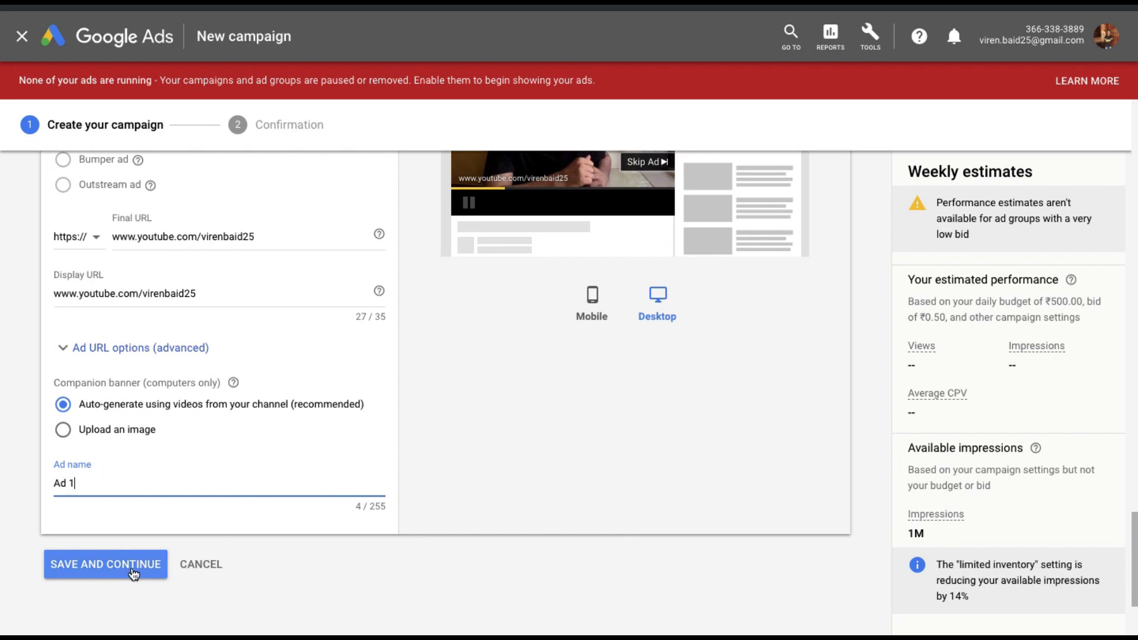
{"action": "left_click", "coordinate": [132, 569]}
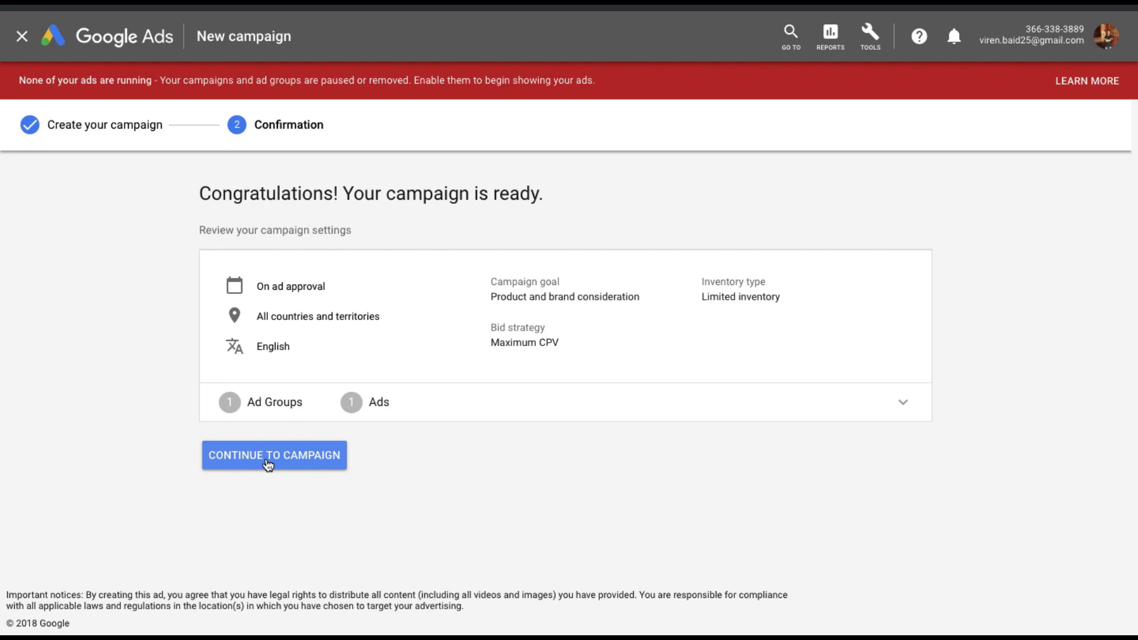
{"action": "left_click", "coordinate": [268, 457]}
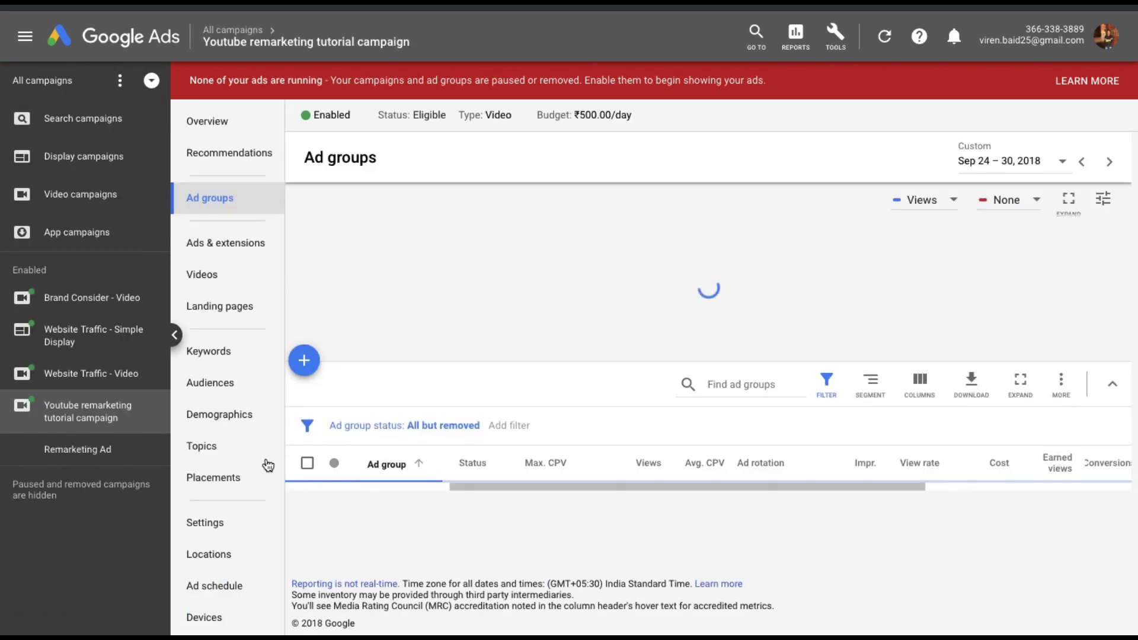
Confirm Ad 1 is under review in Remarketing Ad, then open the Brand Consider - Video campaign
{"action": "scroll", "coordinate": [383, 431], "scroll_direction": "down", "scroll_amount": 1}
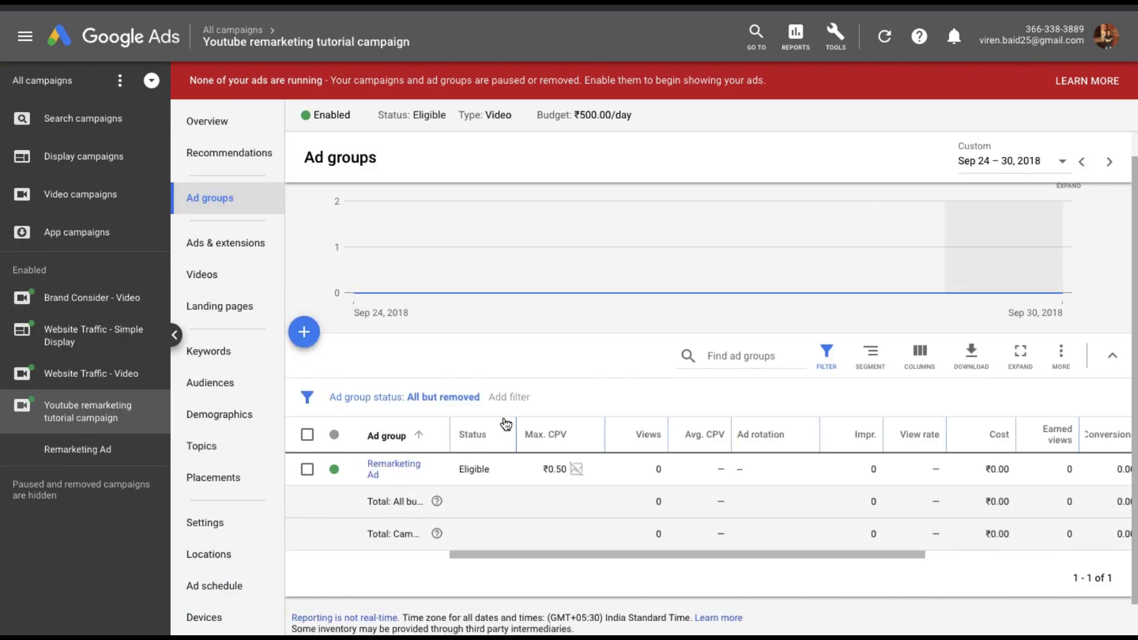
{"action": "left_click", "coordinate": [407, 469]}
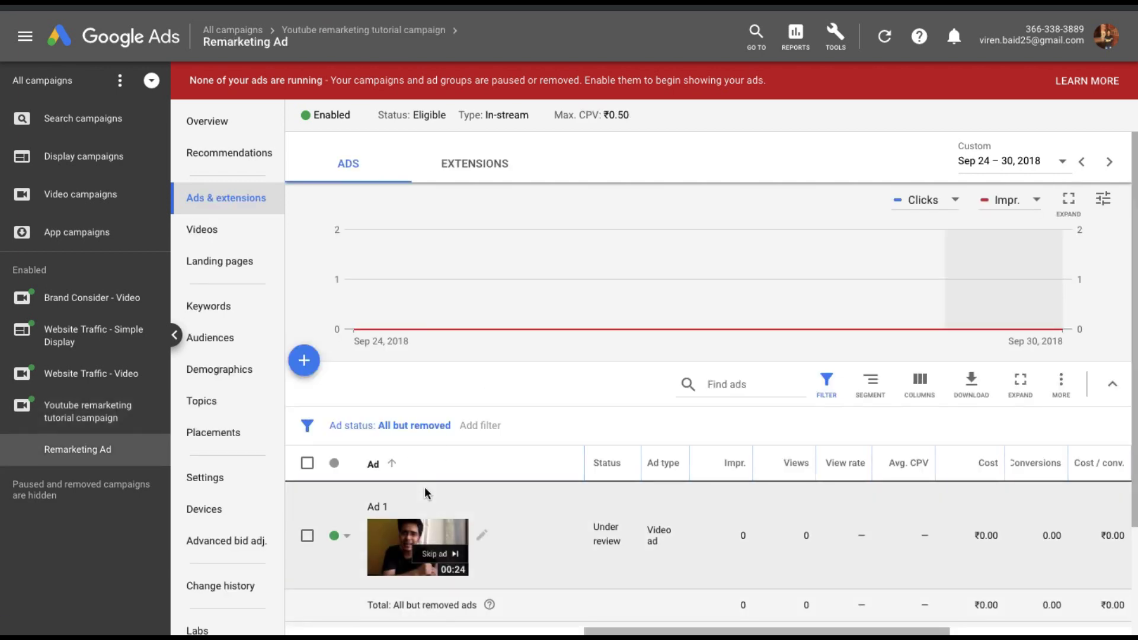
{"action": "scroll", "coordinate": [424, 487], "scroll_direction": "down", "scroll_amount": 2}
{"action": "scroll", "coordinate": [656, 472], "scroll_direction": "down", "scroll_amount": 1}
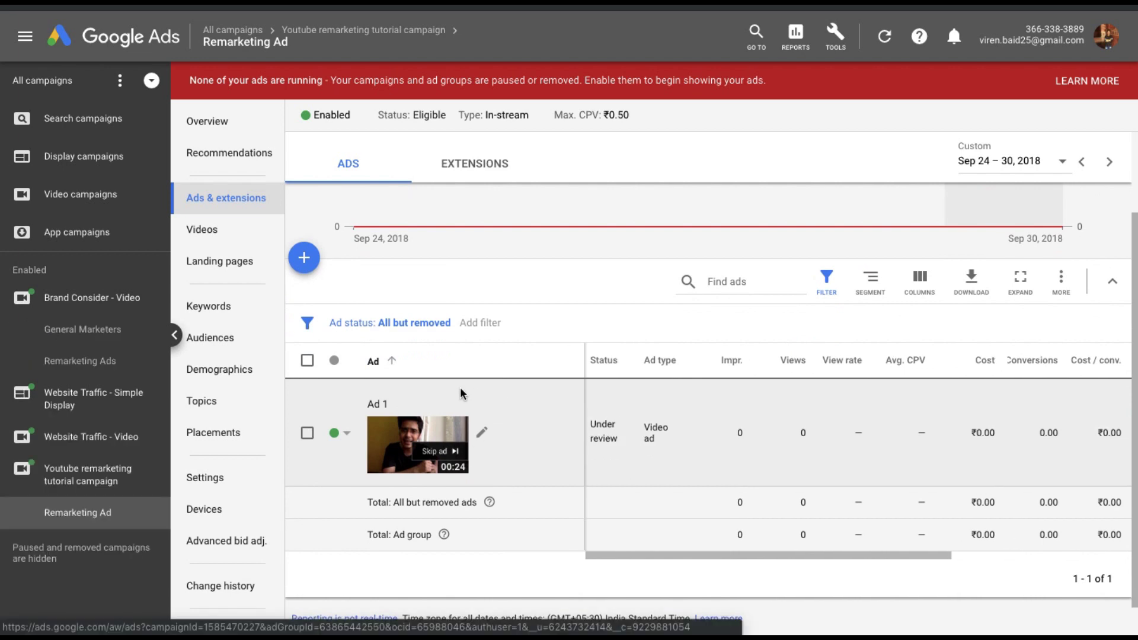
{"action": "left_click", "coordinate": [81, 312]}
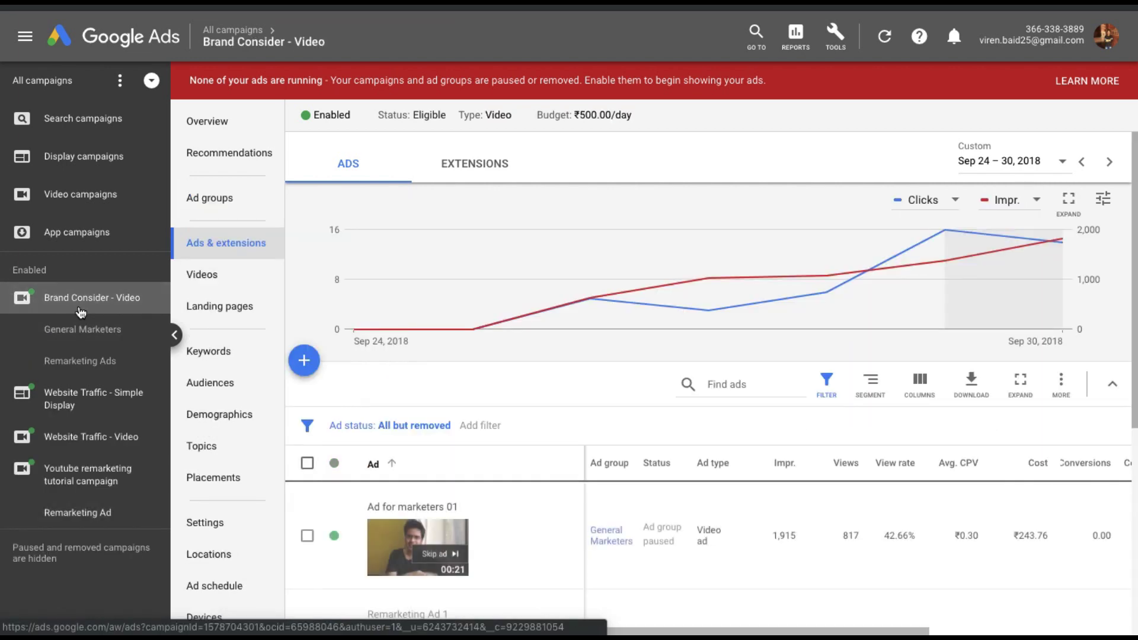
{"action": "scroll", "coordinate": [471, 402], "scroll_direction": "down", "scroll_amount": 3}
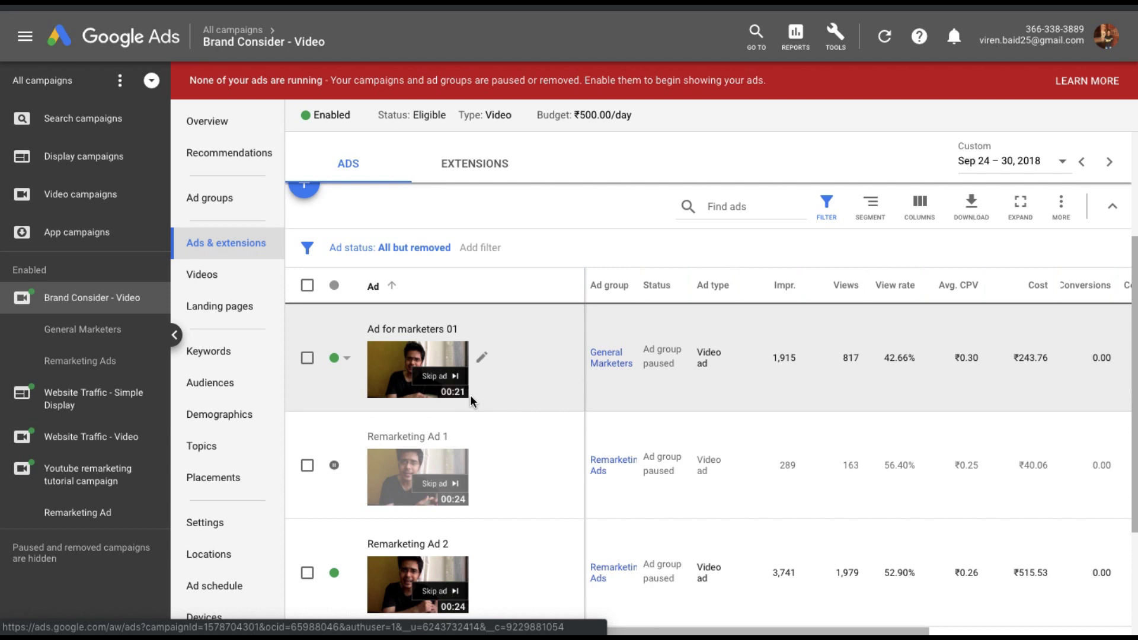
{"action": "scroll", "coordinate": [470, 395], "scroll_direction": "down", "scroll_amount": 1}
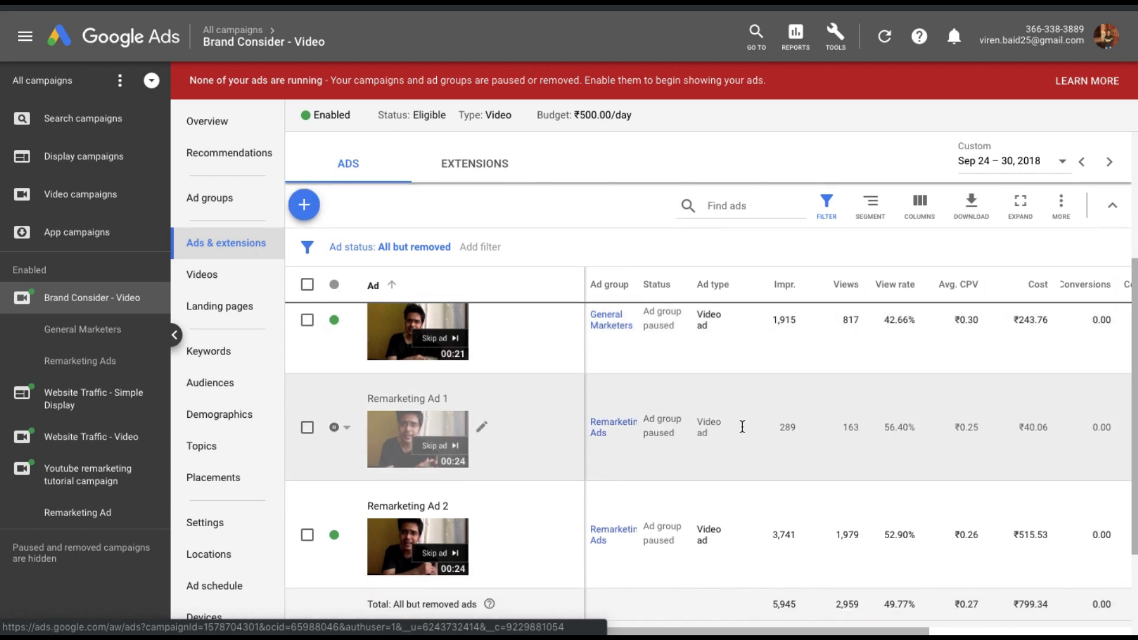
{"action": "scroll", "coordinate": [760, 425], "scroll_direction": "down", "scroll_amount": 1}
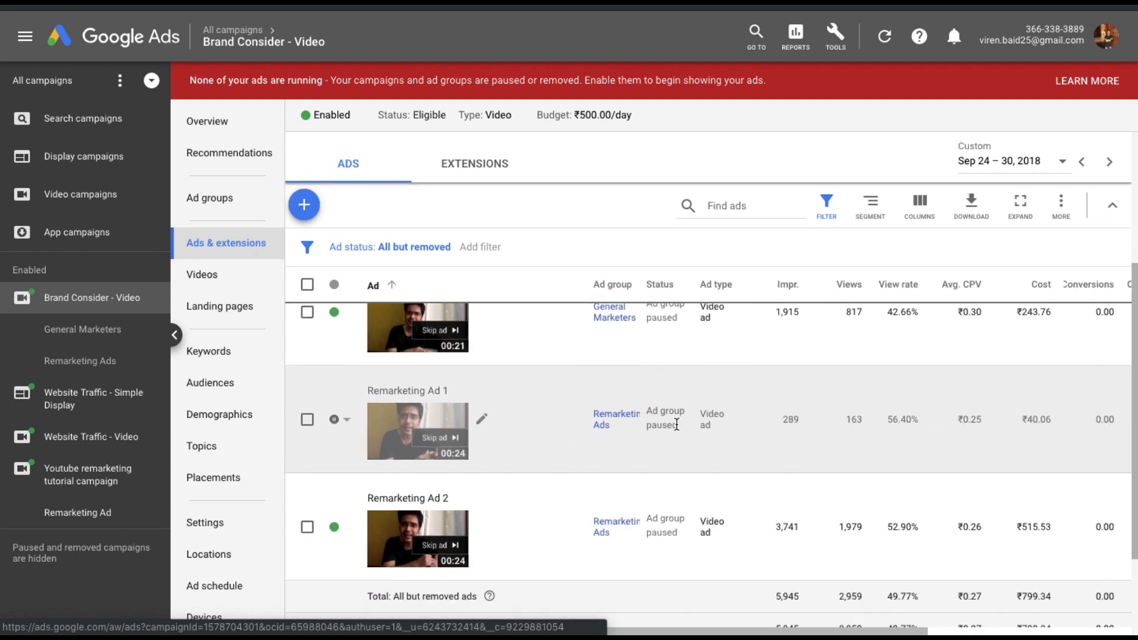
{"action": "scroll", "coordinate": [661, 437], "scroll_direction": "down", "scroll_amount": 1}
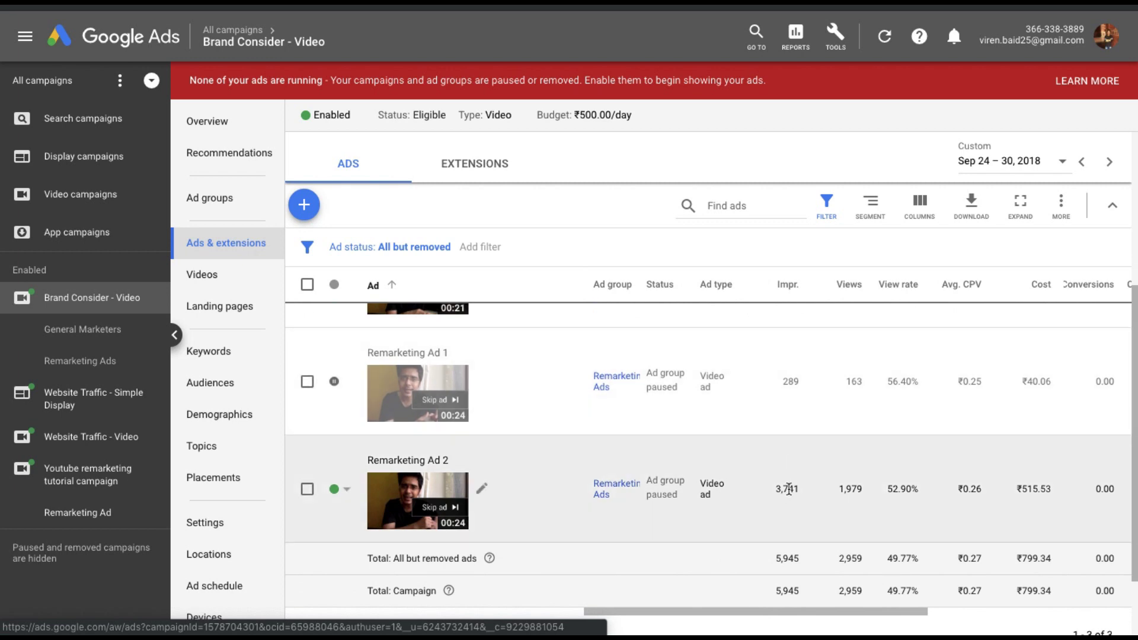
{"action": "scroll", "coordinate": [809, 483], "scroll_direction": "right", "scroll_amount": 3}
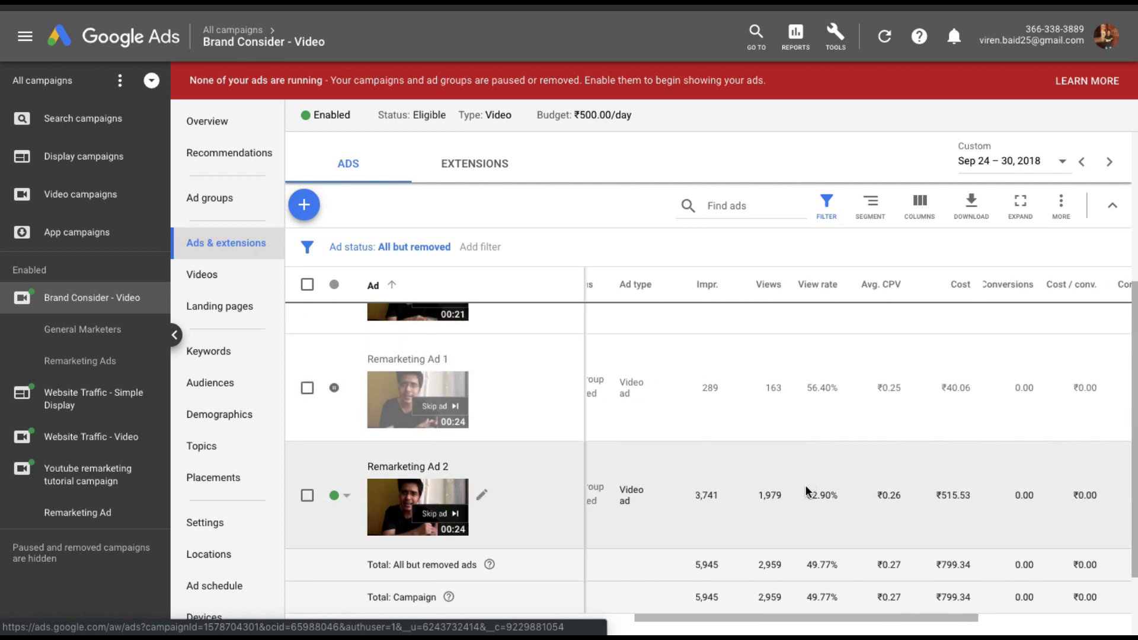